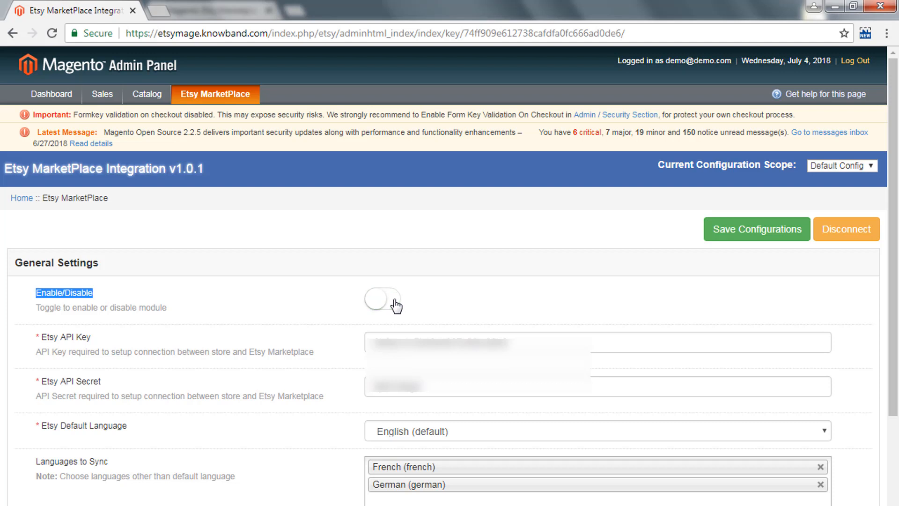
Enable the Etsy MarketPlace module in the General Settings and save the configuration
left_click(394, 305)
left_click_drag(42, 337, 91, 338)
left_click_drag(39, 382, 104, 385)
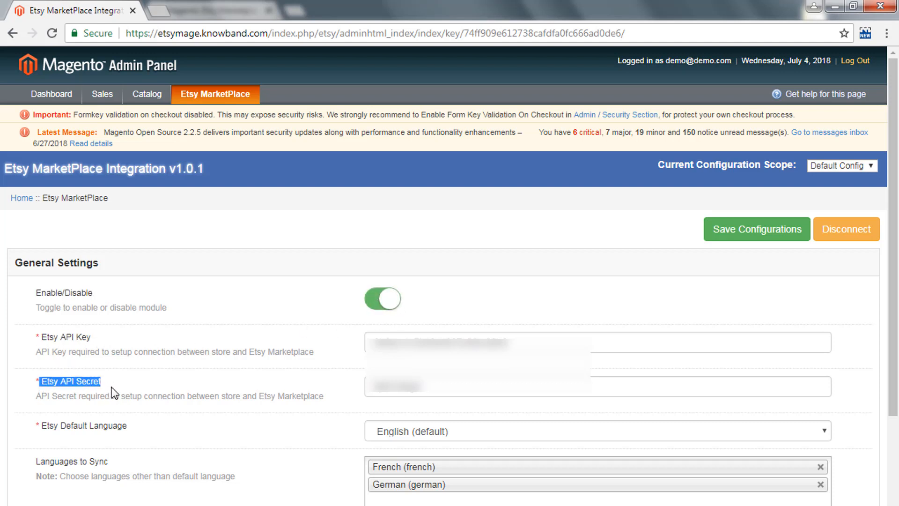
left_click_drag(41, 425, 129, 430)
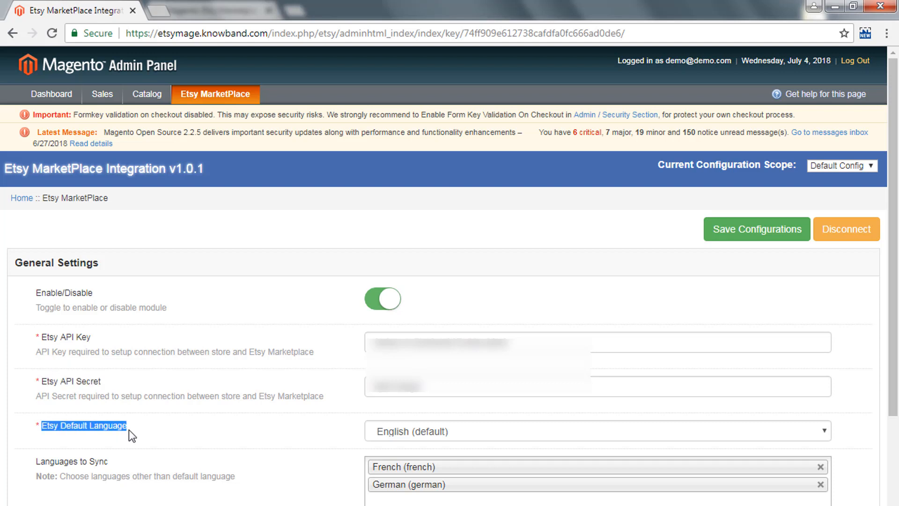
left_click_drag(37, 461, 133, 459)
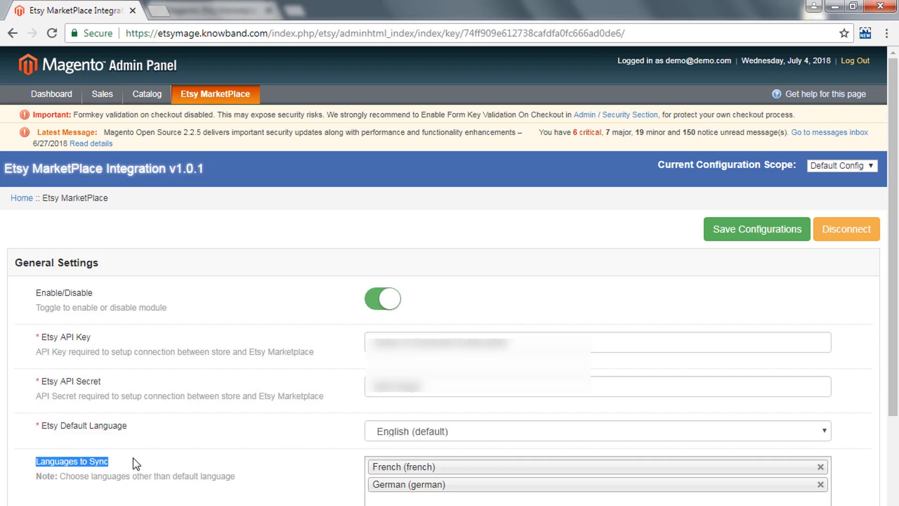
left_click(754, 238)
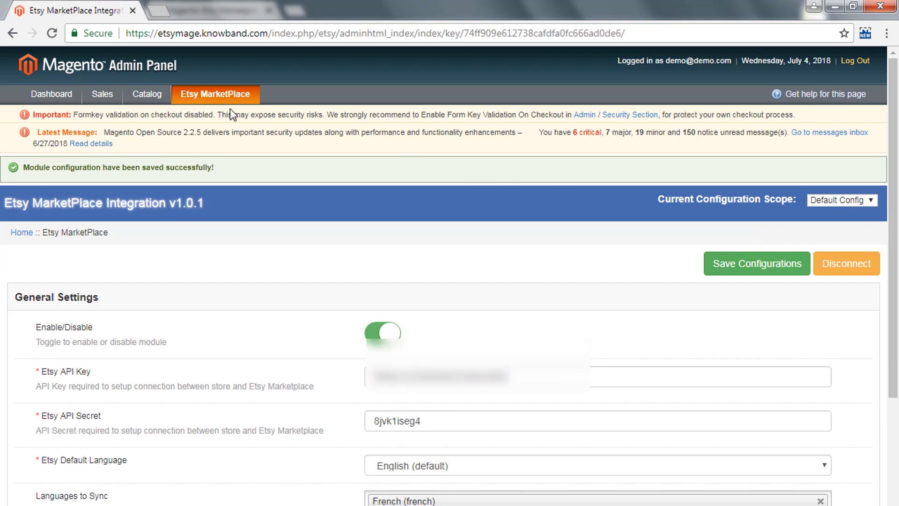
Add a new Etsy shipping template and title it Shipping_demo
mouse_move(220, 101)
mouse_move(219, 130)
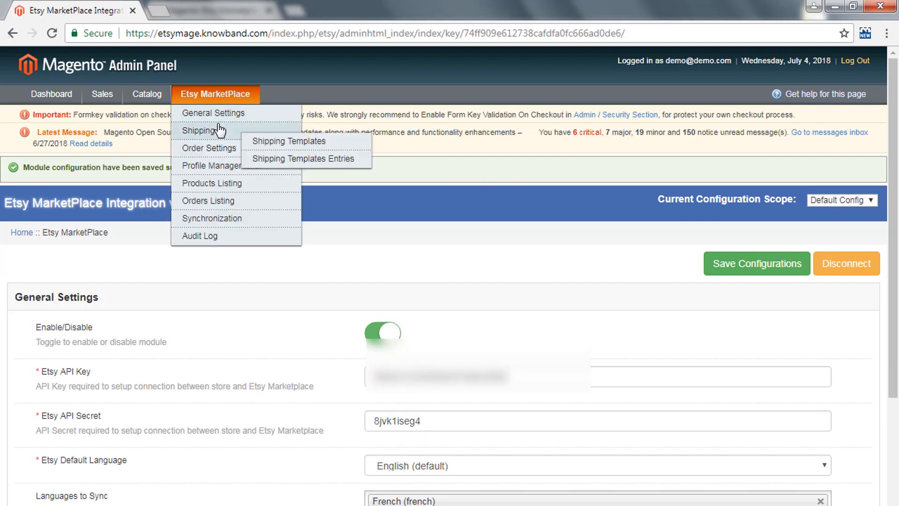
left_click(290, 140)
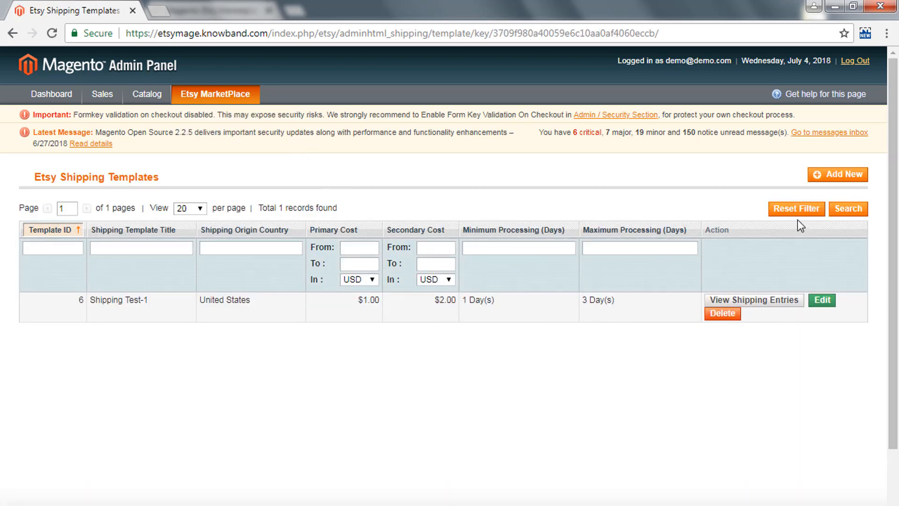
left_click(836, 178)
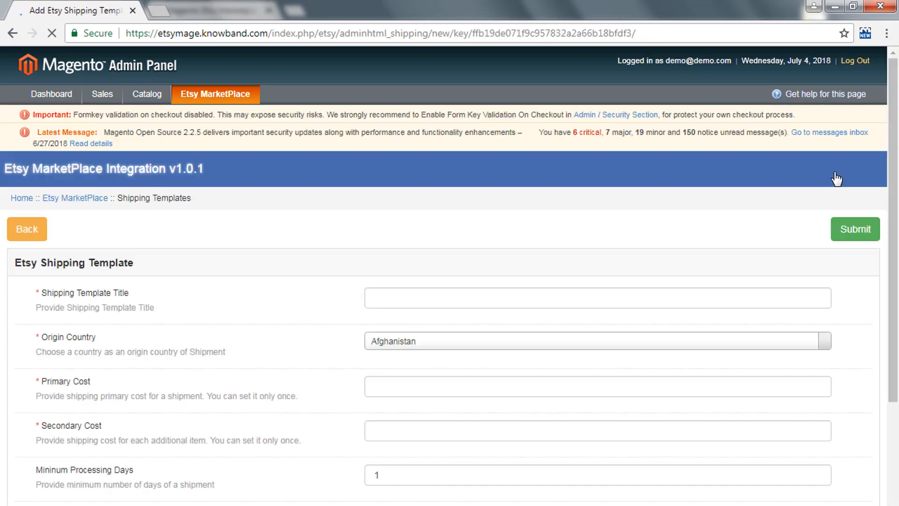
left_click(602, 302)
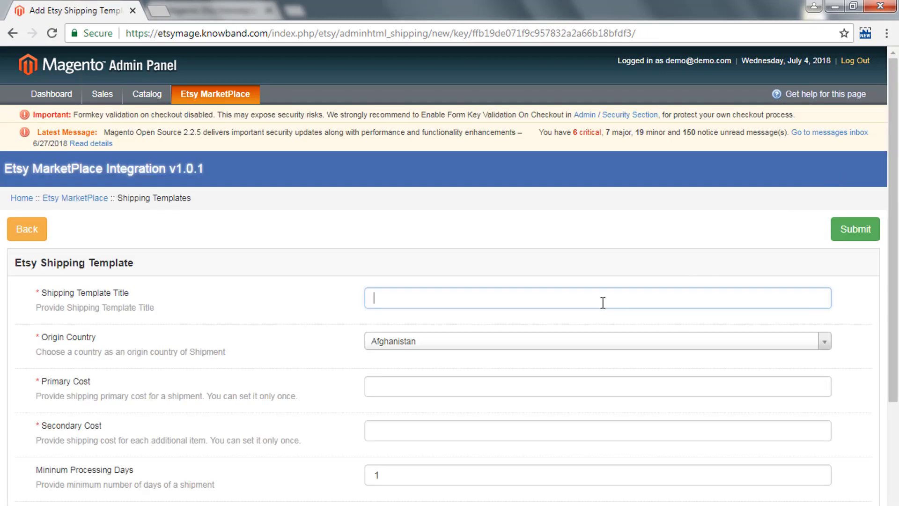
type("Ship")
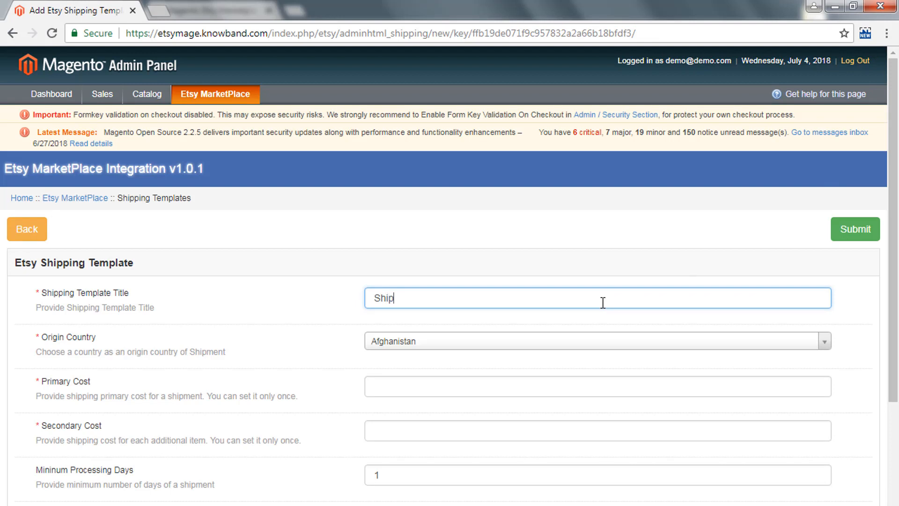
type("ping 1")
type("de")
type("mo")
Set the shipping template's origin country to United States
left_click(521, 344)
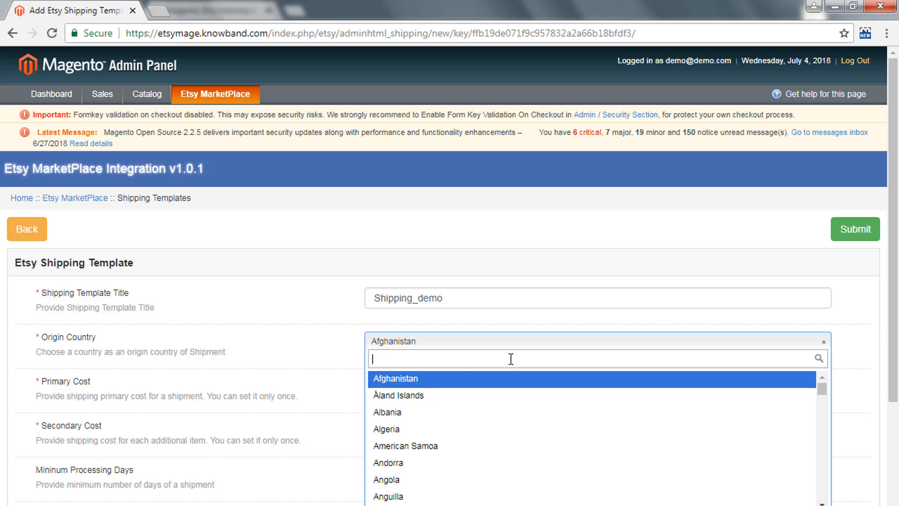
type("u")
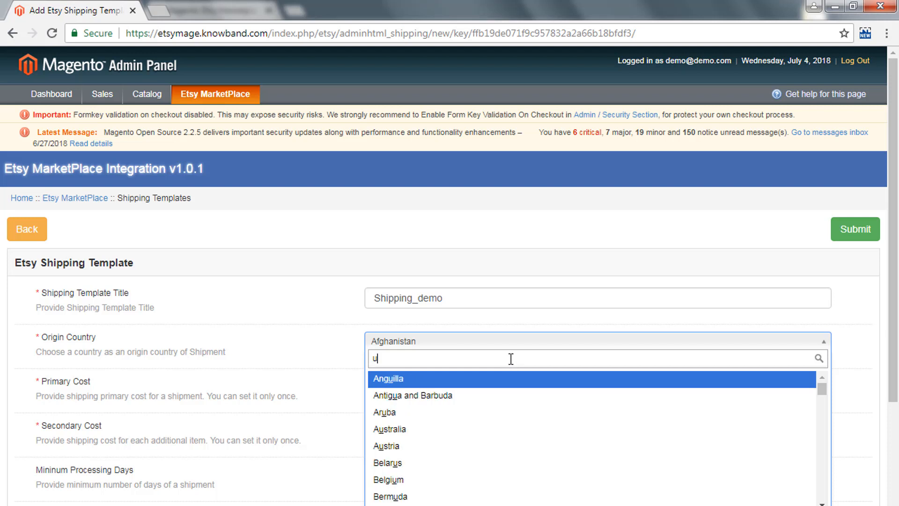
type("niter")
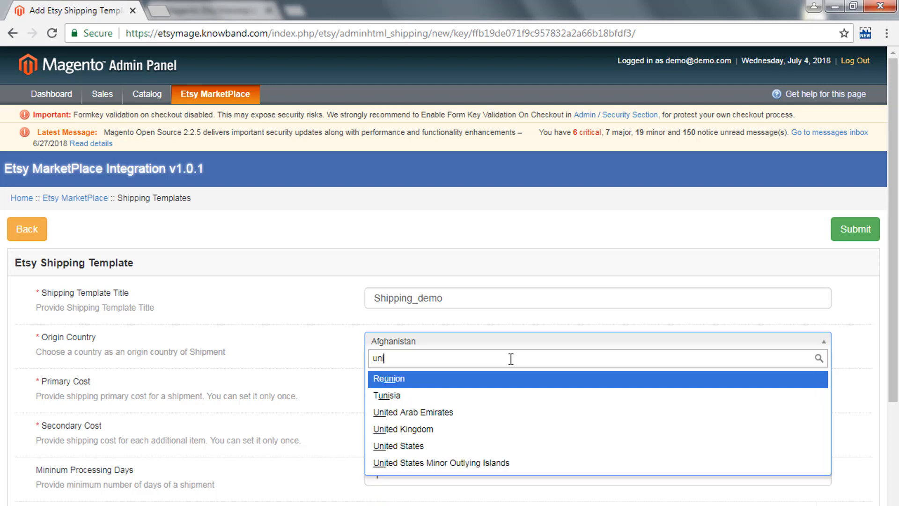
key("BackSpace")
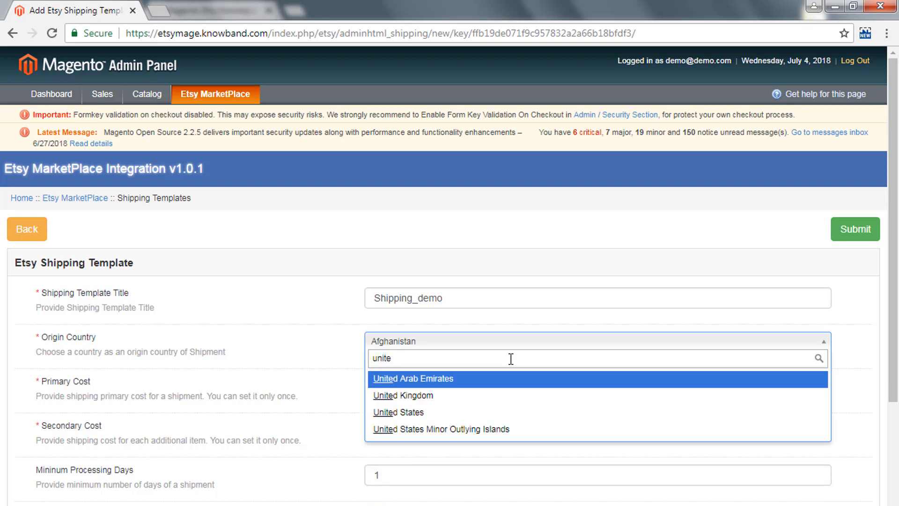
left_click(452, 413)
Set the template's primary cost to 10 and secondary cost to 5, keep the default processing days, and submit it
scroll(475, 391, "down", 3)
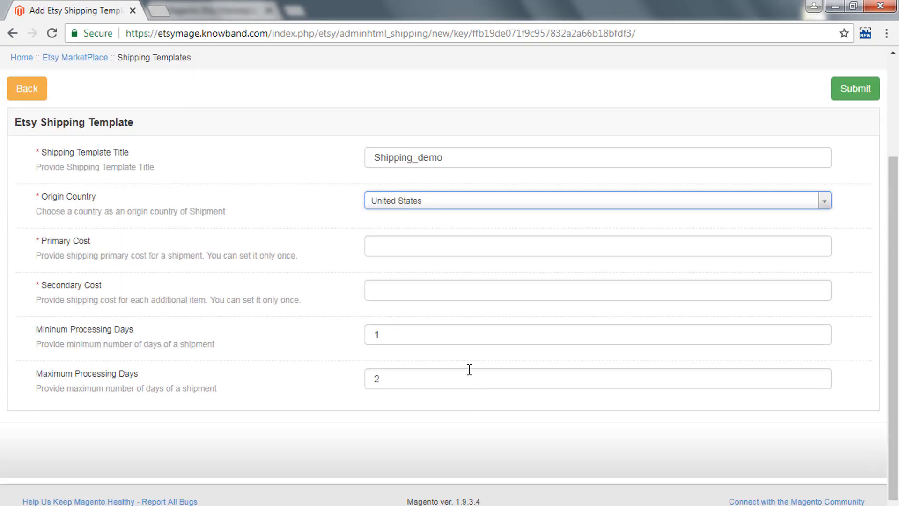
left_click(413, 246)
type("10")
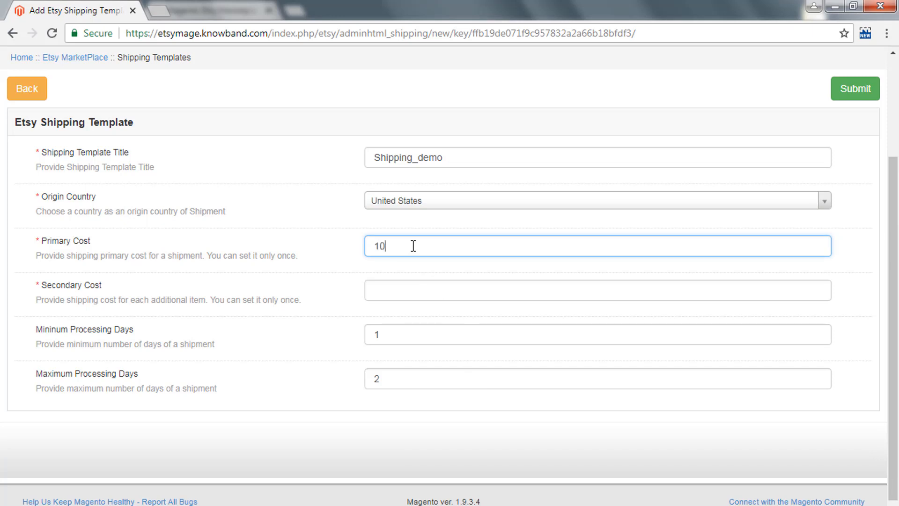
key("Tab")
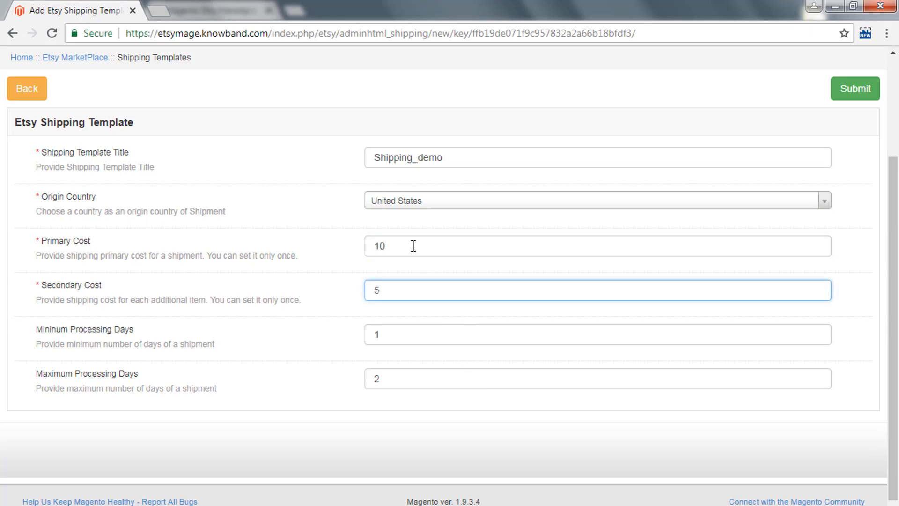
key("Tab")
key("Tab")
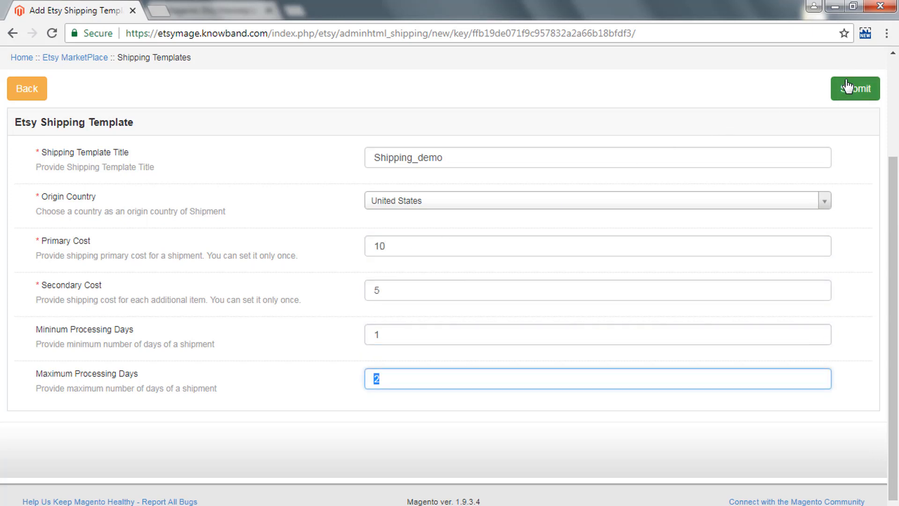
left_click(855, 92)
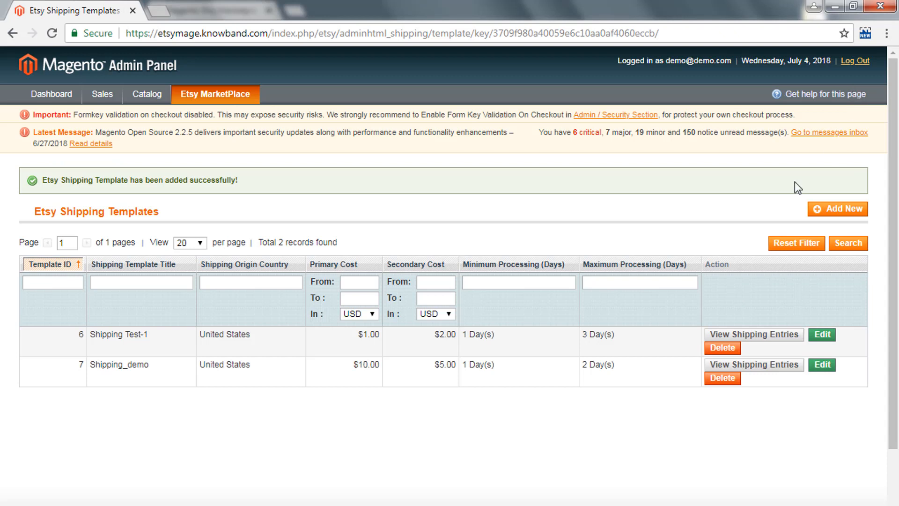
Go to the Etsy Synchronization page and sync the shipping templates listing
left_click_drag(93, 365, 154, 367)
mouse_move(216, 95)
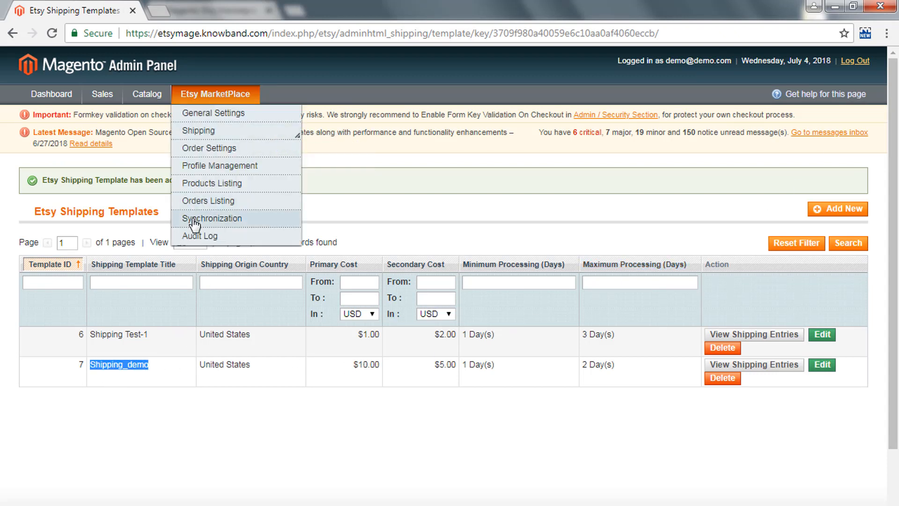
left_click(209, 7)
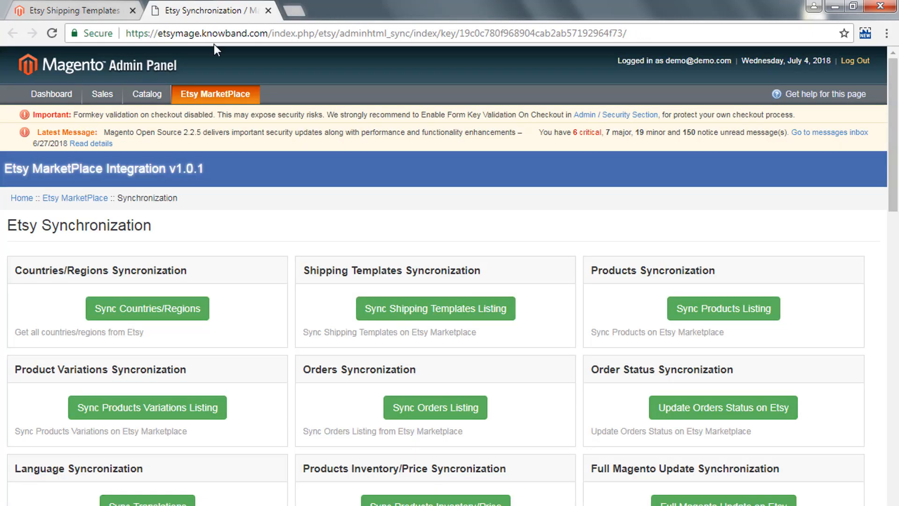
scroll(283, 276, "down", 3)
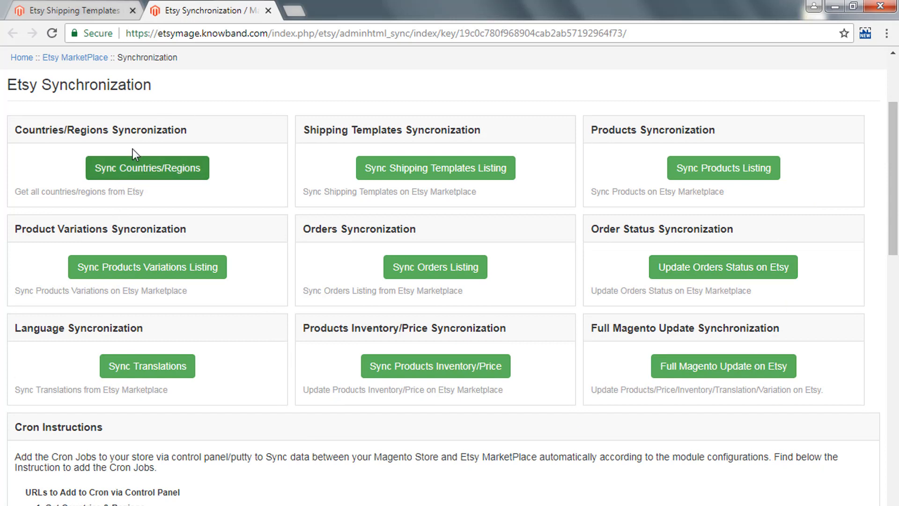
left_click(425, 168)
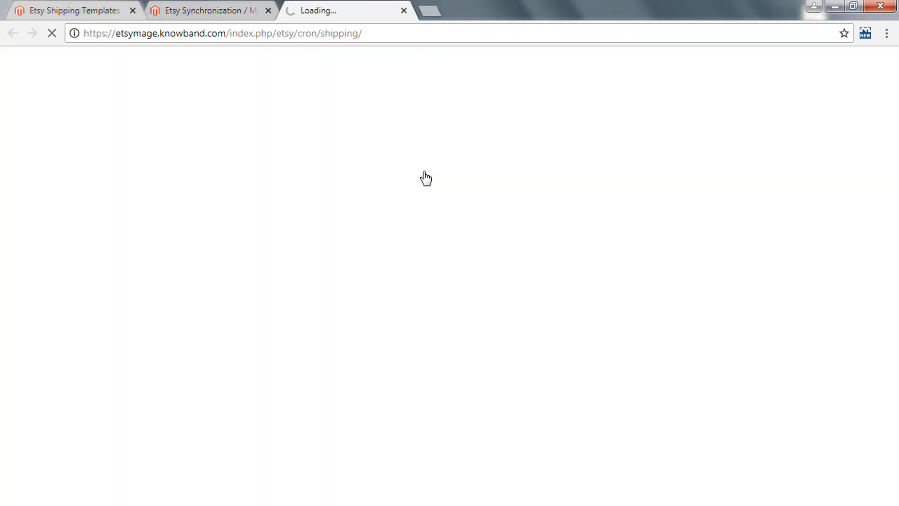
Return to the shipping pages and review the Shipping Test-1 rows among the shipping template entries
left_click(105, 5)
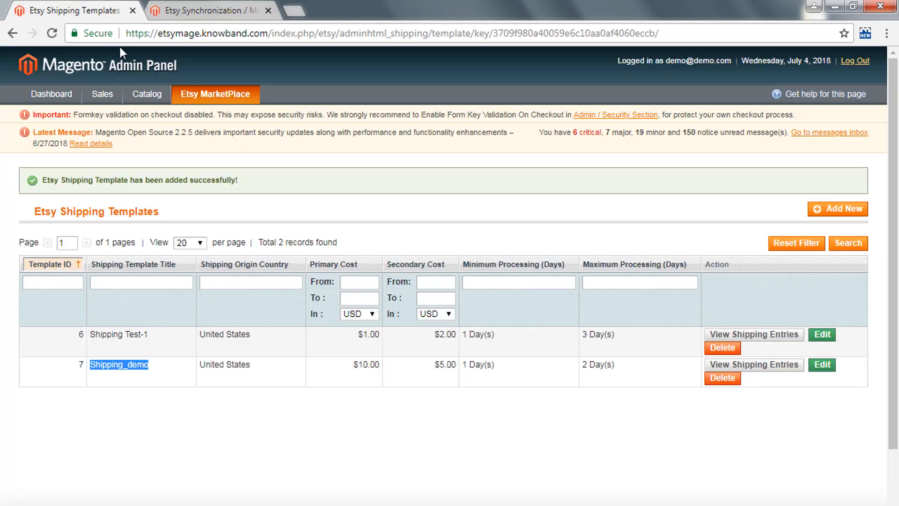
mouse_move(235, 97)
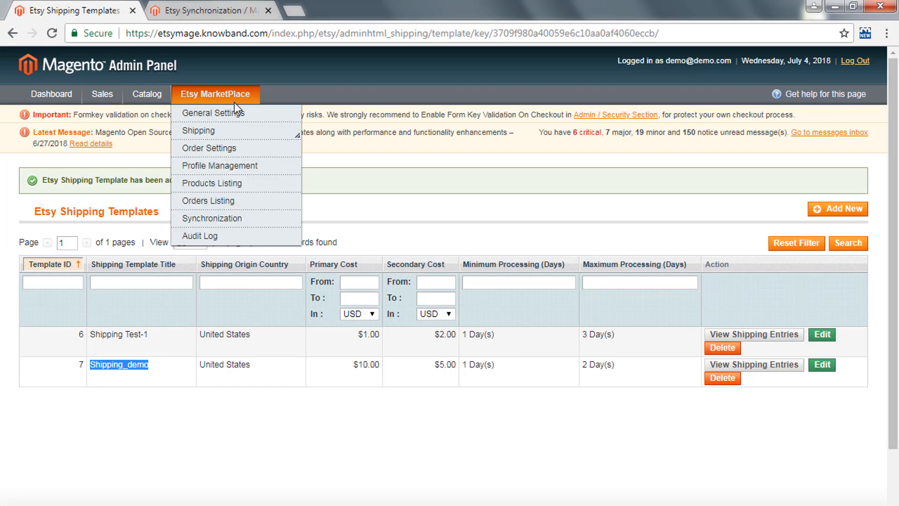
mouse_move(226, 131)
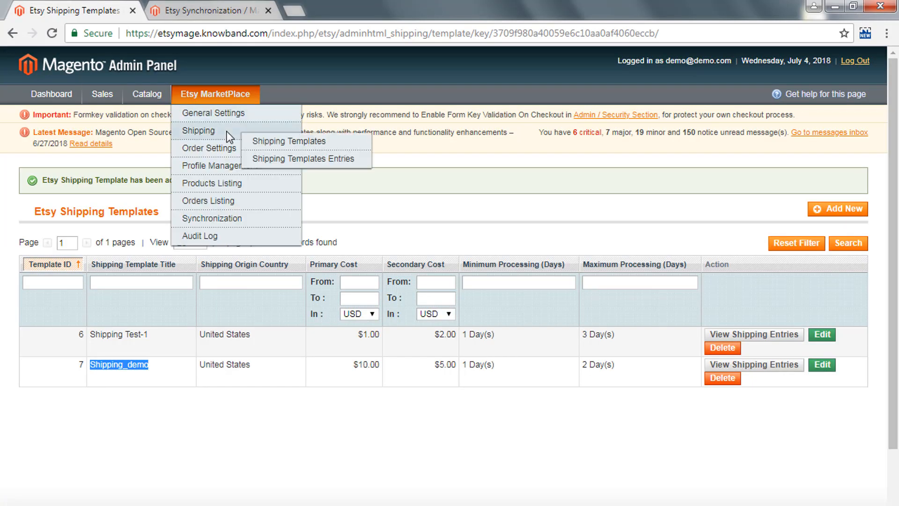
left_click(277, 161)
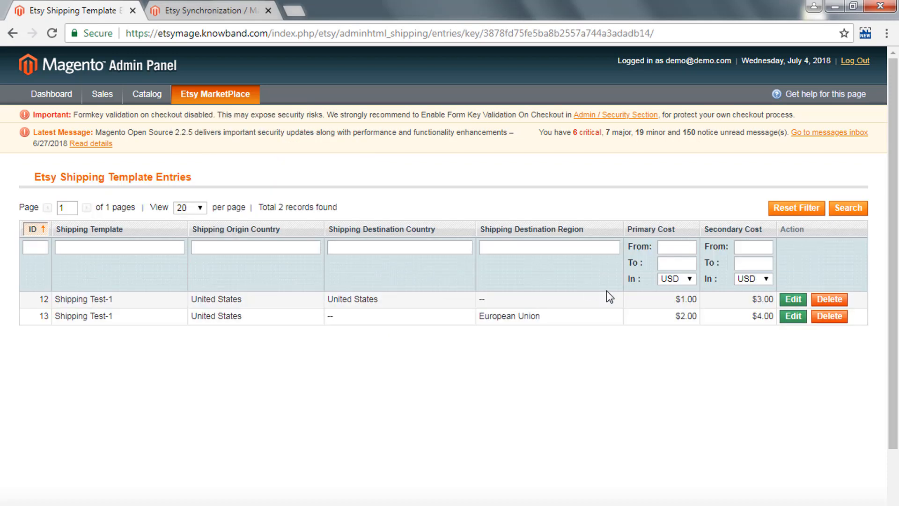
left_click_drag(62, 300, 134, 305)
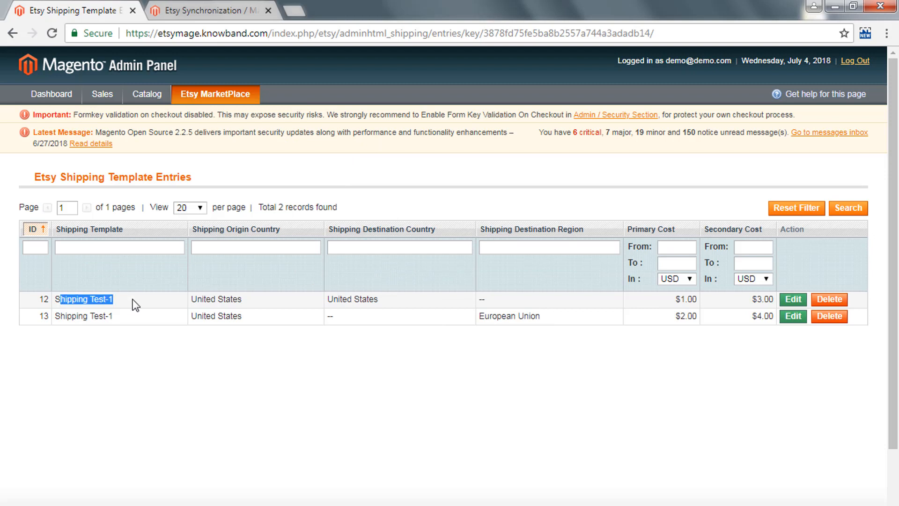
left_click_drag(60, 315, 131, 322)
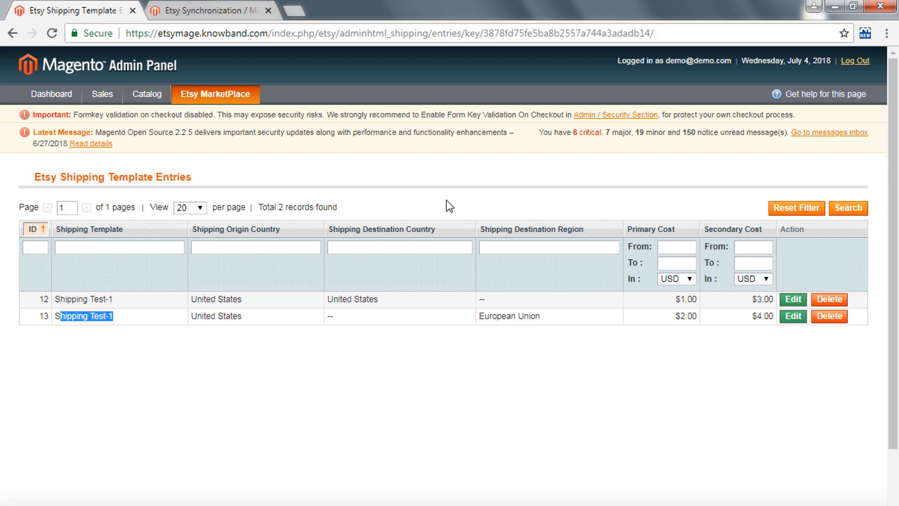
Open the shipping entries of the Shipping Test-1 template and start adding a new entry
mouse_move(236, 97)
mouse_move(229, 131)
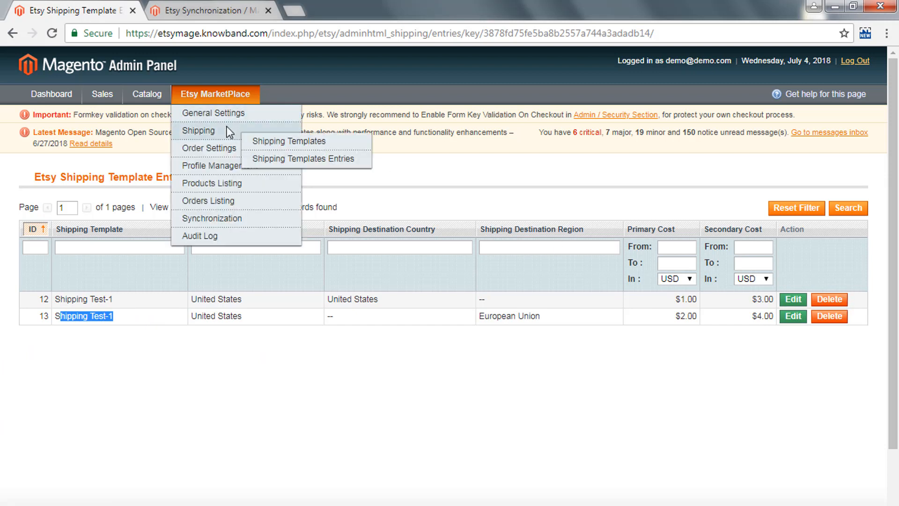
left_click(282, 142)
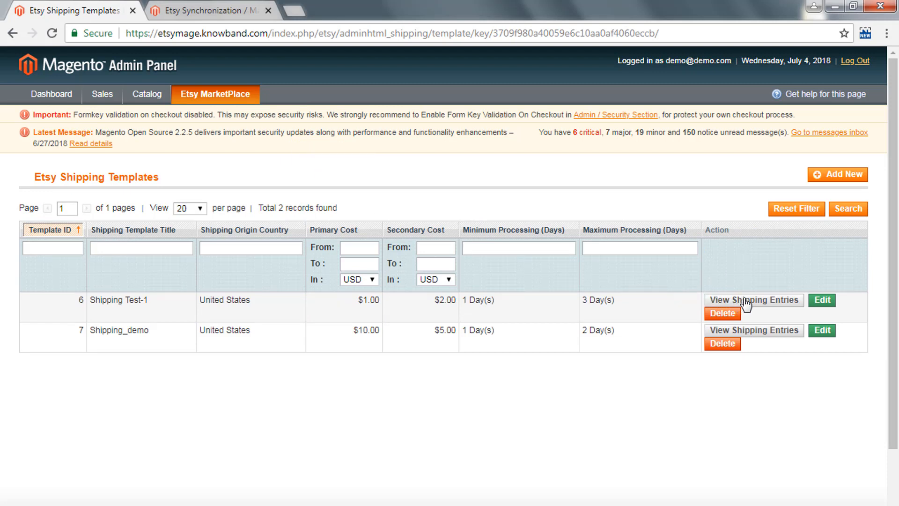
left_click(768, 303)
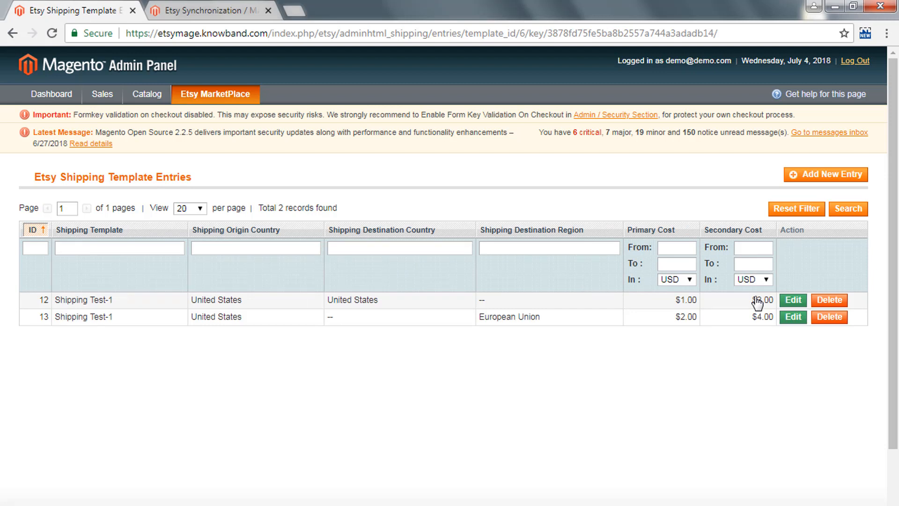
left_click(829, 182)
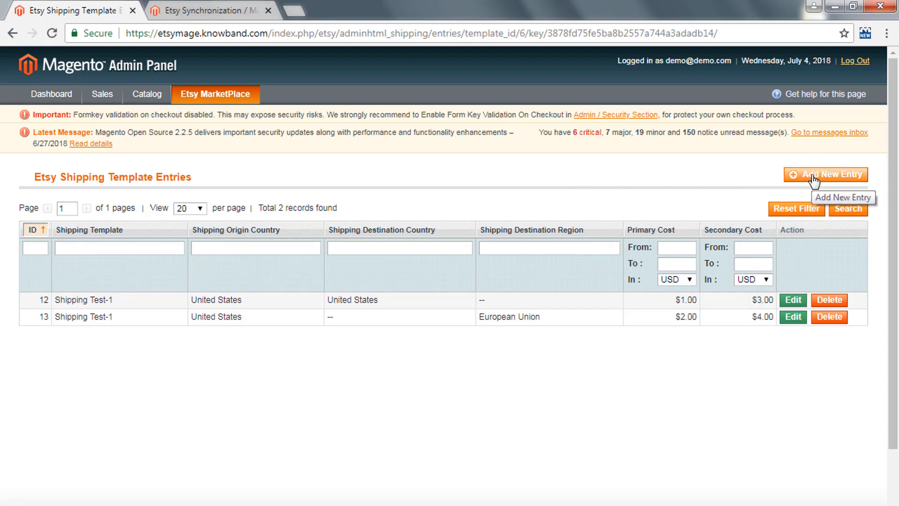
left_click(812, 180)
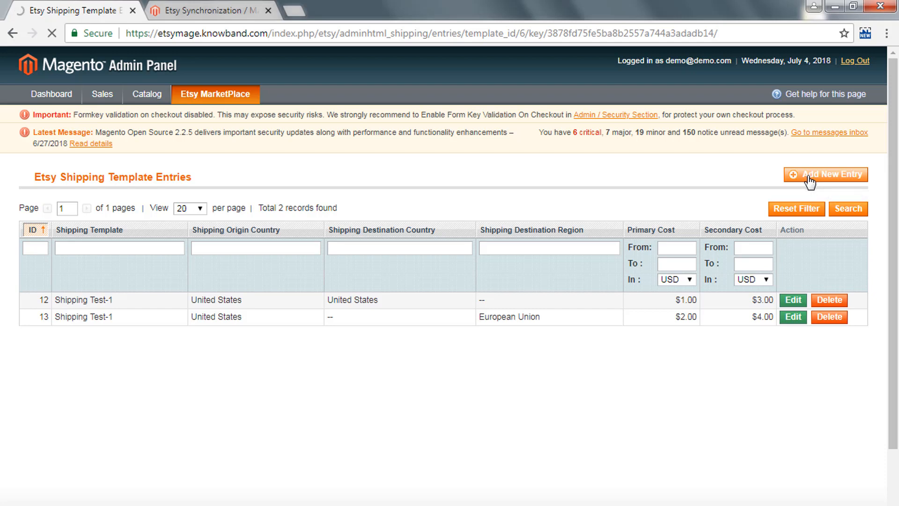
Set the new shipping entry's destination type to Region
scroll(731, 271, "down", 2)
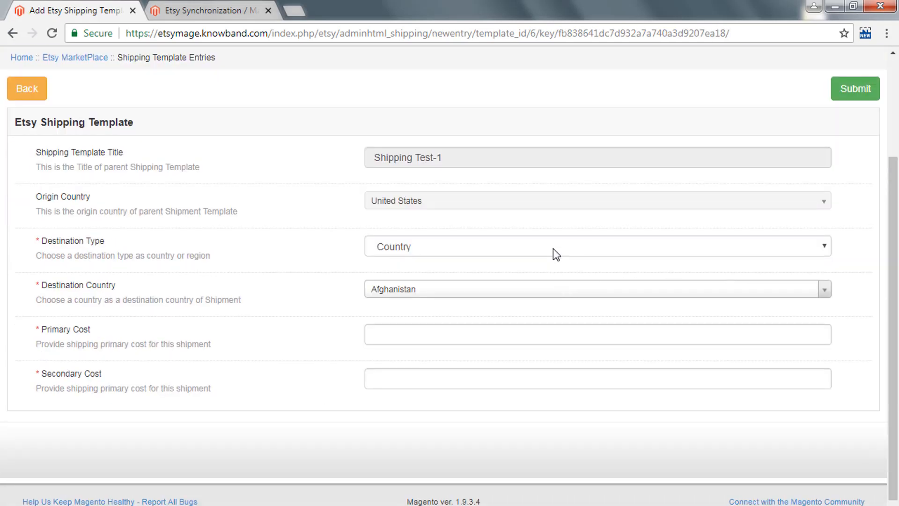
left_click(553, 248)
left_click(534, 278)
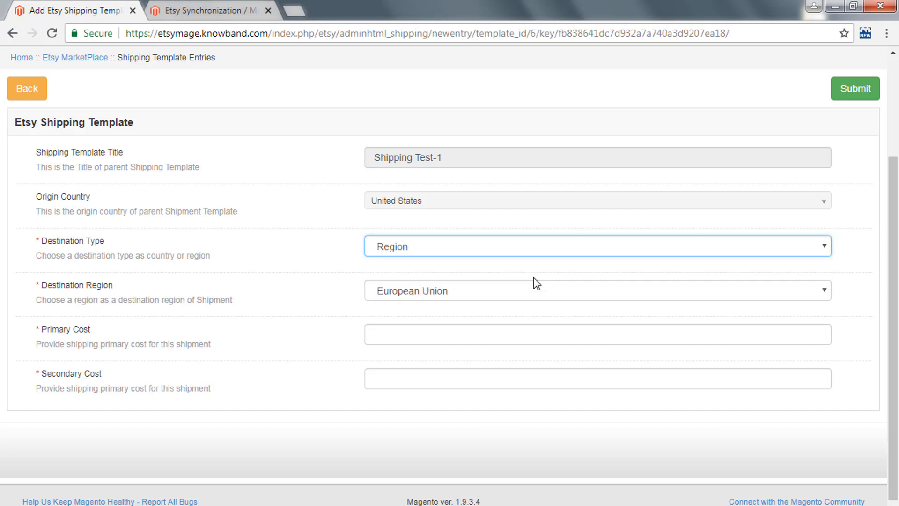
Set the entry's destination region to Europe non-EU with primary cost 8 and secondary cost 5, and submit it
left_click(523, 292)
left_click(513, 324)
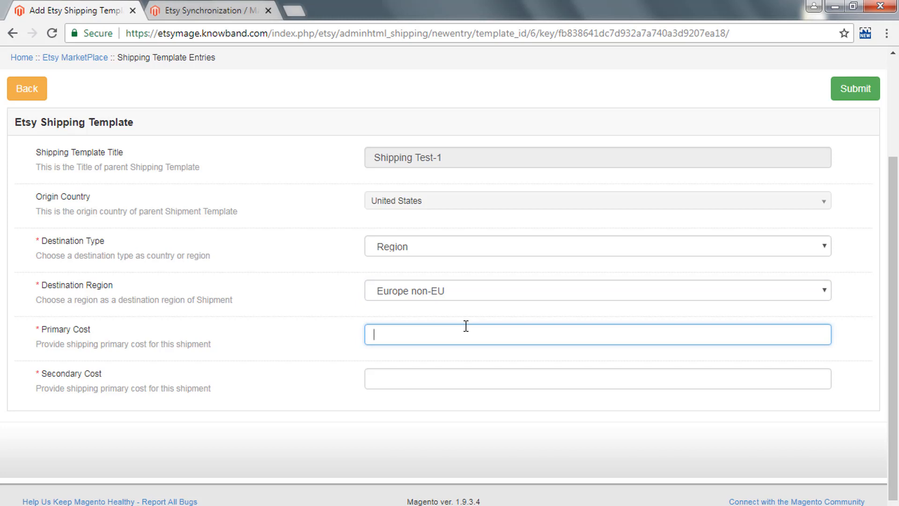
type("8")
key("Tab")
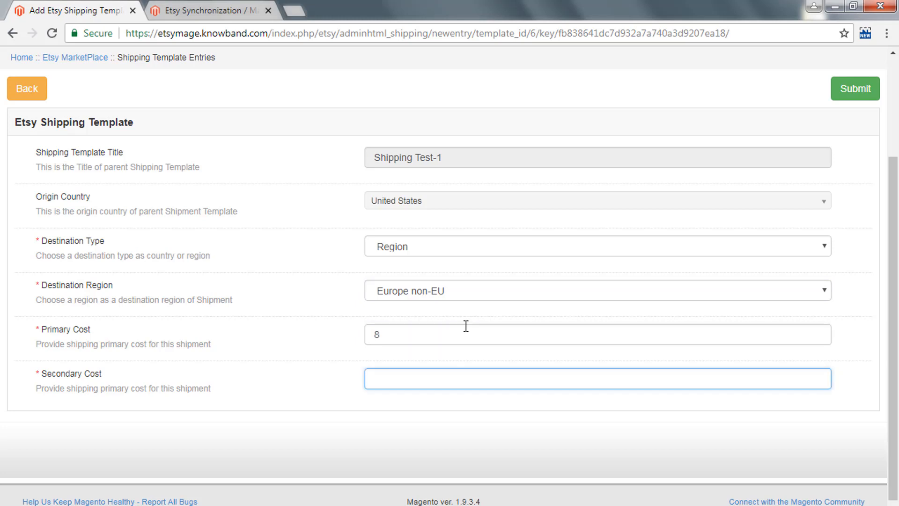
left_click(859, 91)
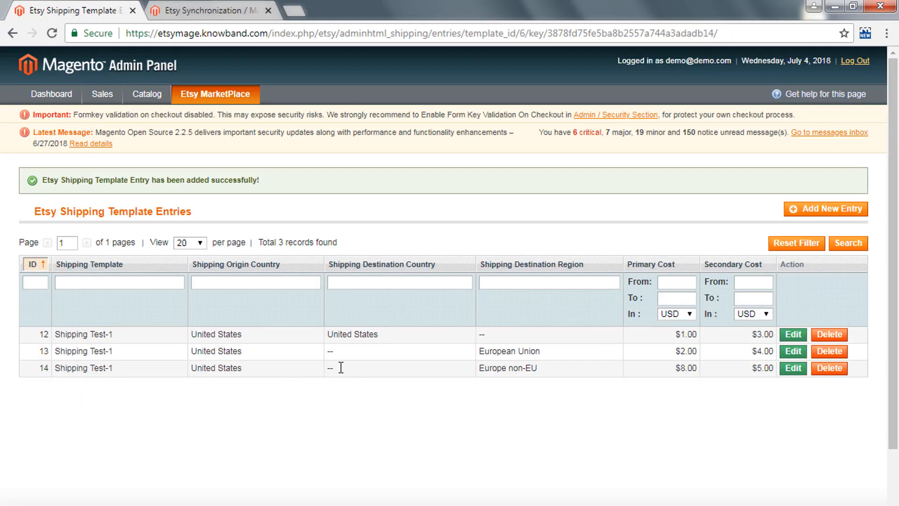
Delete the Europe non-EU entry from the Shipping Test-1 template entries and confirm the deletion
left_click_drag(457, 367, 570, 368)
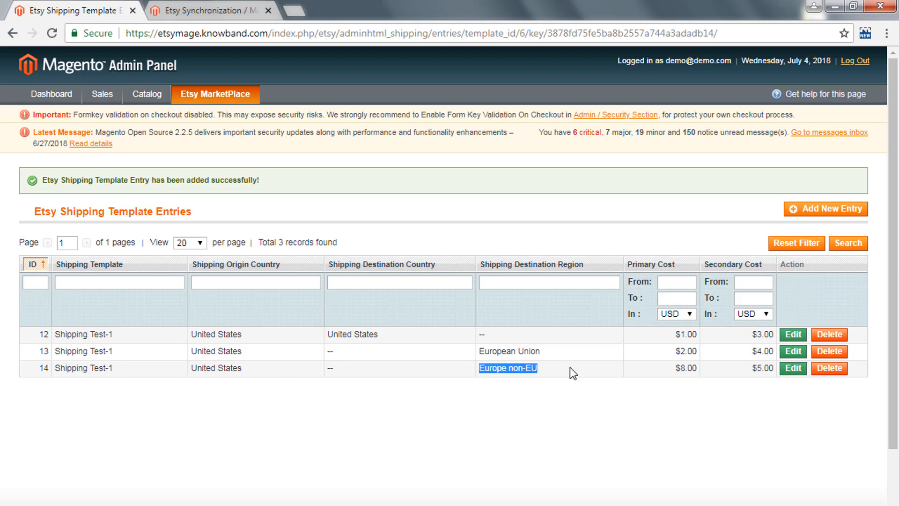
left_click(828, 368)
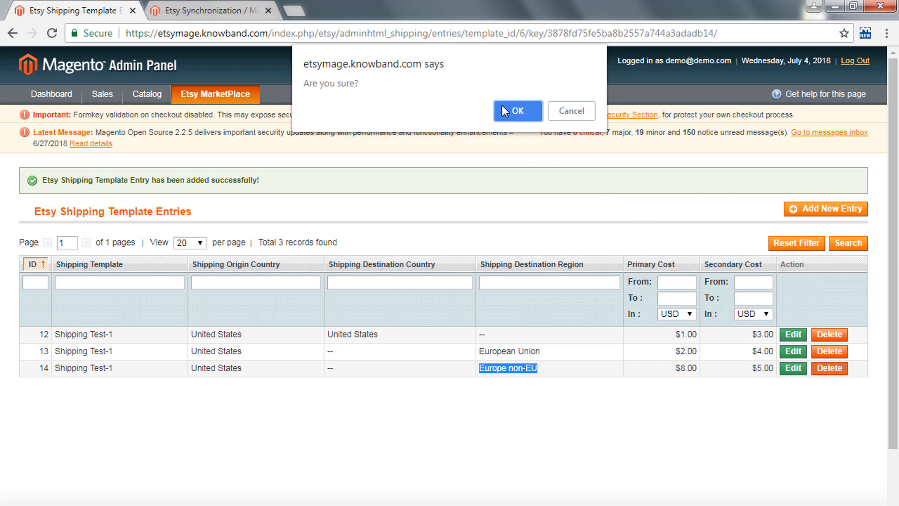
left_click(516, 111)
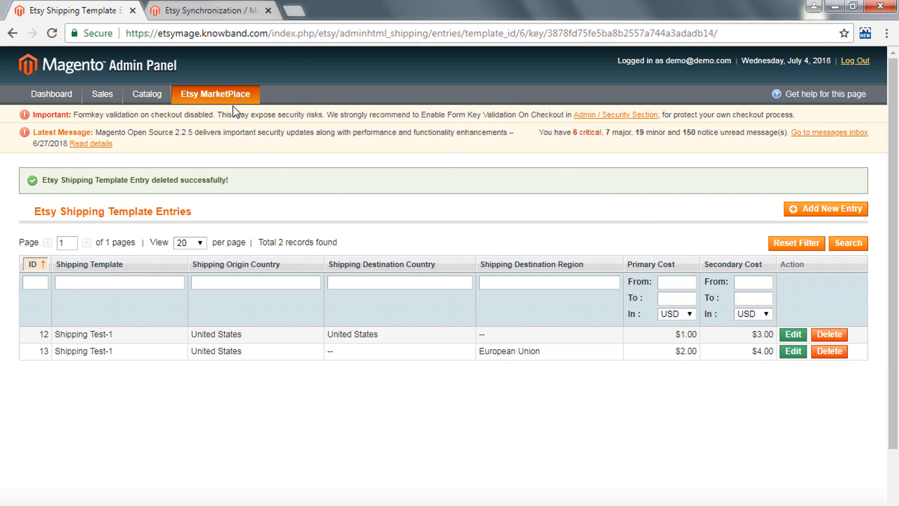
Return to the Etsy shipping templates list
mouse_move(242, 92)
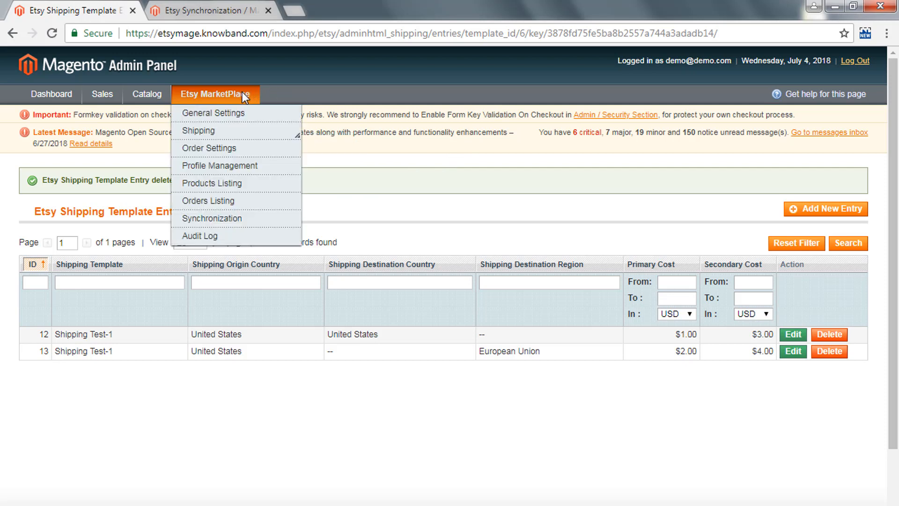
mouse_move(241, 130)
left_click(293, 143)
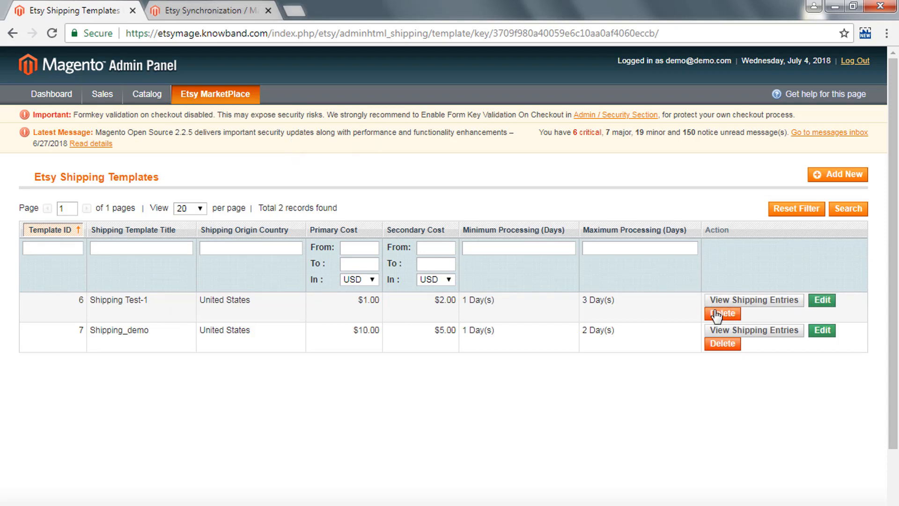
Go to Etsy Profile Management and open the Test Profile - New profile for editing
mouse_move(215, 93)
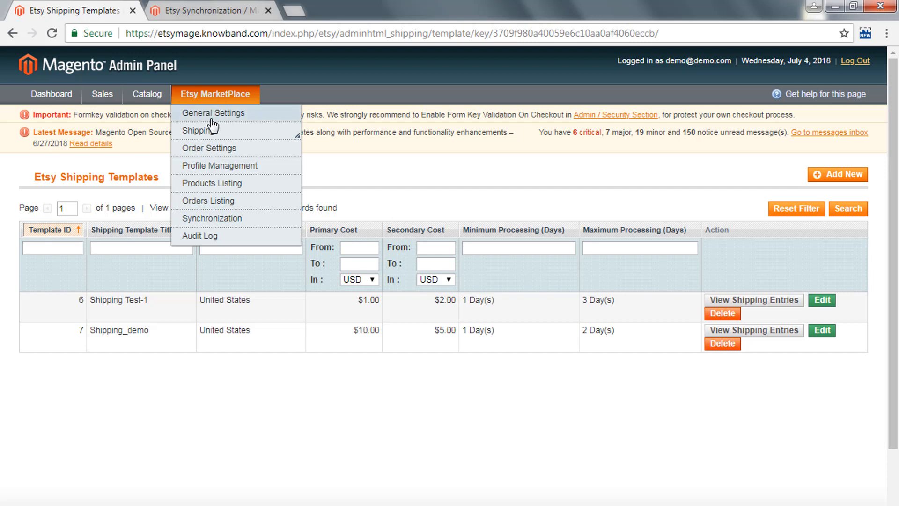
mouse_move(207, 136)
left_click(204, 166)
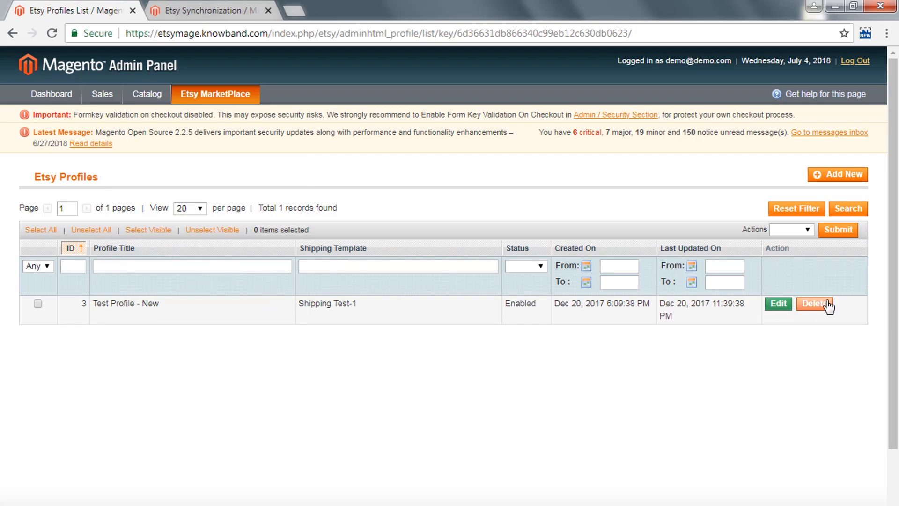
left_click(777, 304)
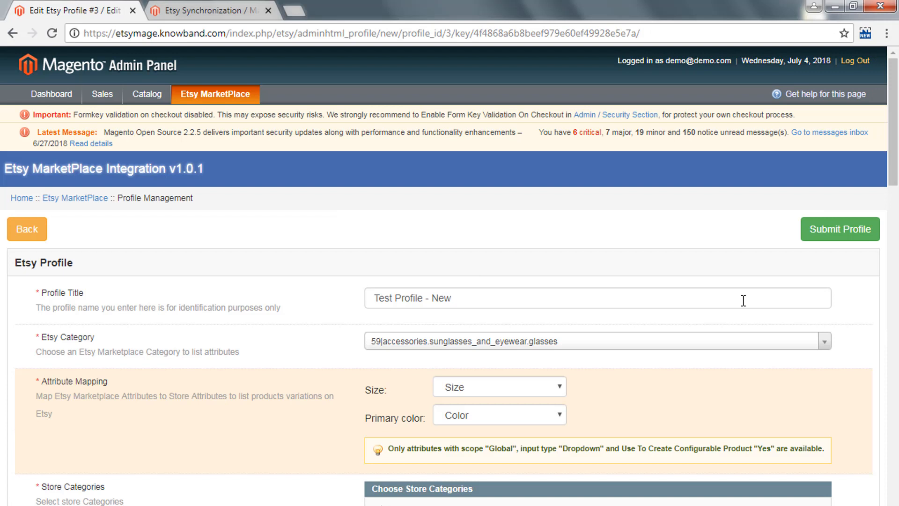
Review the profile's title, Etsy category and attribute mapping settings
left_click(498, 299)
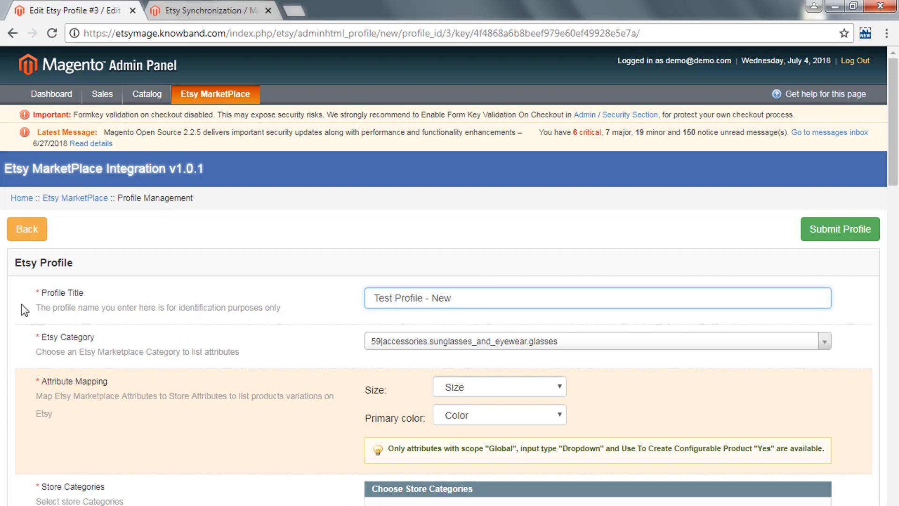
left_click_drag(40, 293, 109, 297)
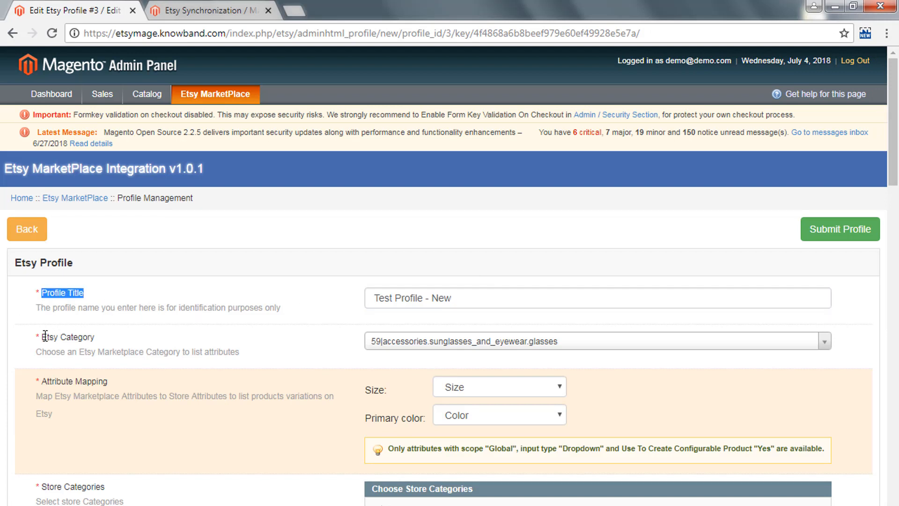
left_click(64, 337)
triple_click(64, 337)
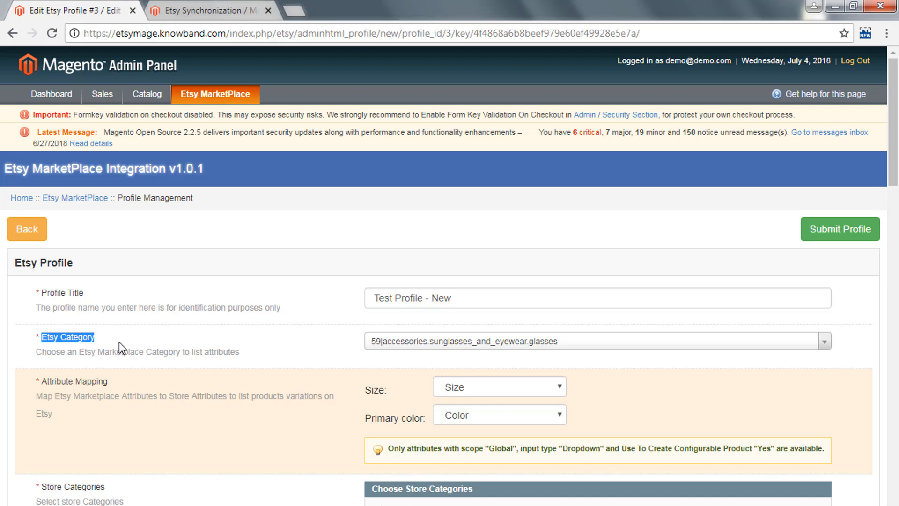
left_click(430, 341)
left_click(427, 341)
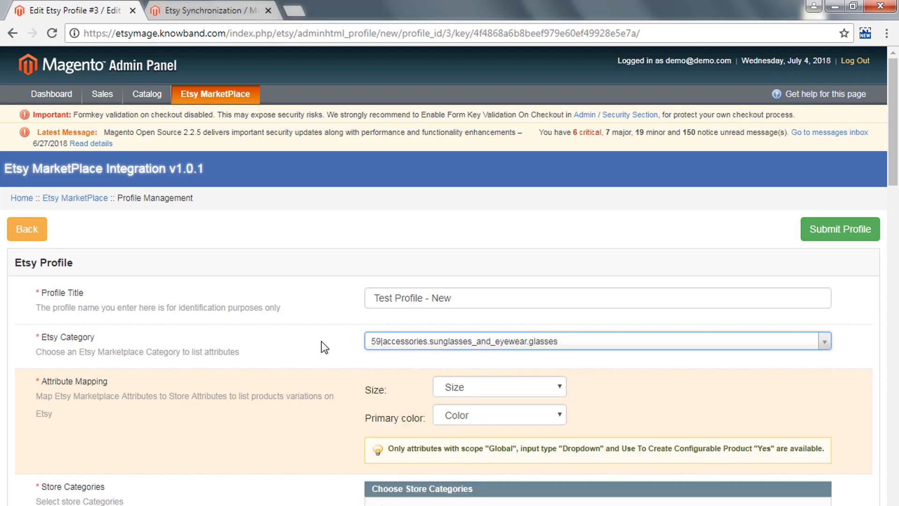
scroll(70, 296, "down", 2)
left_click_drag(42, 311, 118, 317)
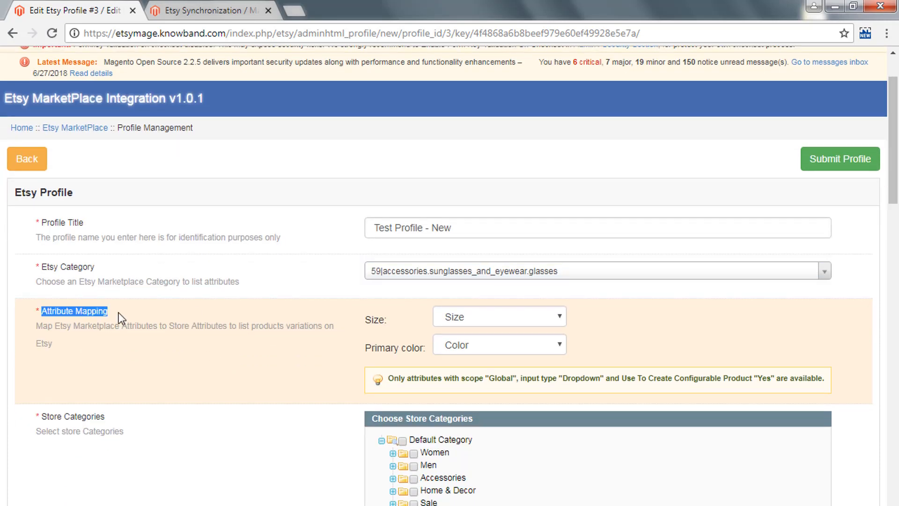
left_click(218, 305)
scroll(199, 303, "down", 3)
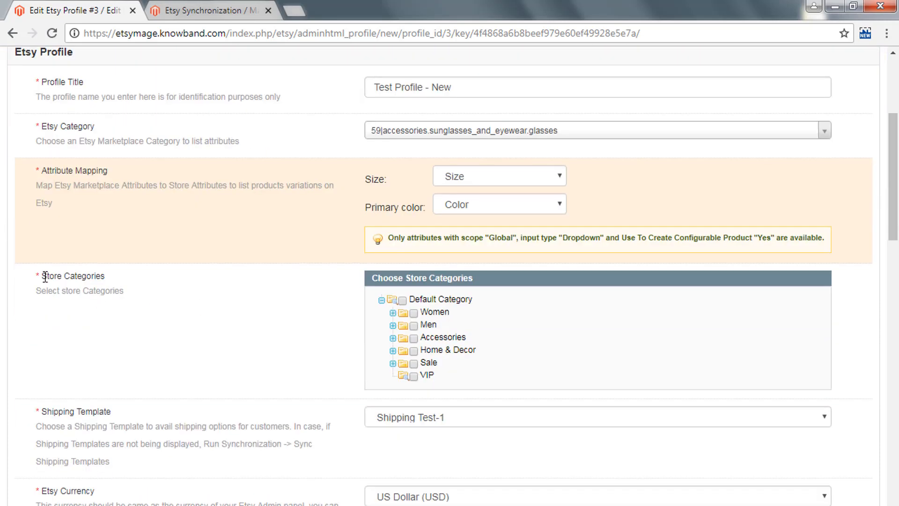
Select the Women category among the profile's store categories
left_click_drag(41, 276, 155, 292)
left_click(321, 311)
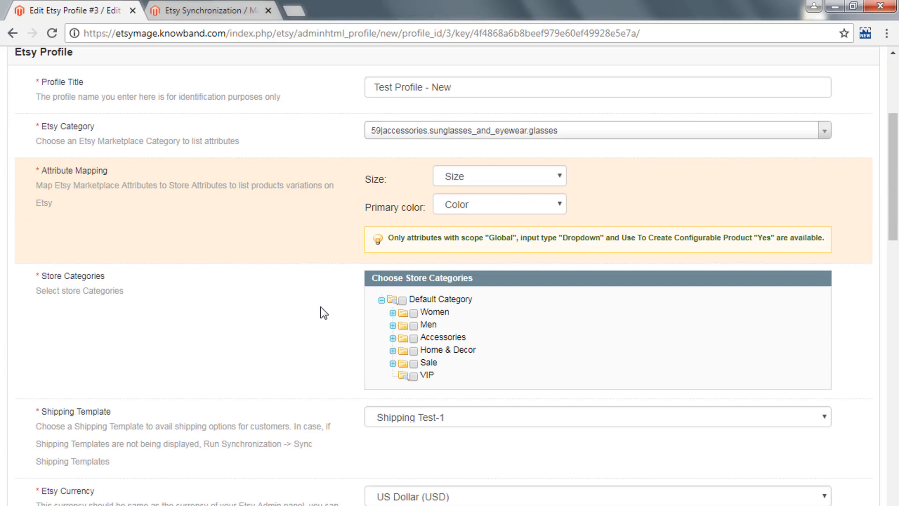
left_click(413, 313)
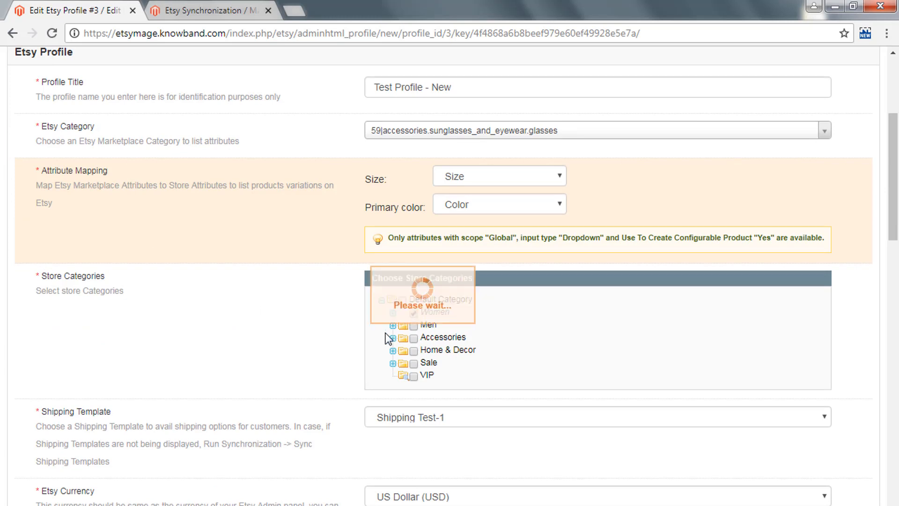
Check the available shipping template choices and pick US Dollar (USD) as the profile's Etsy currency
scroll(389, 338, "down", 4)
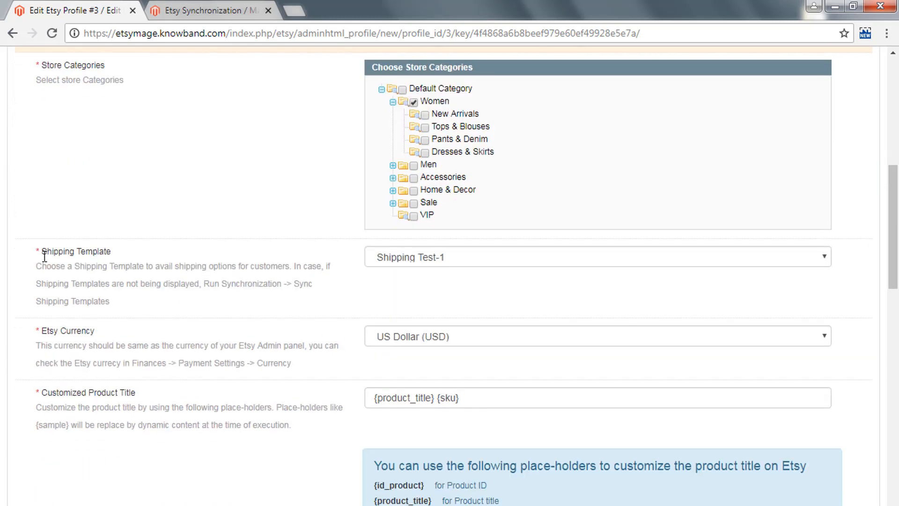
left_click_drag(40, 252, 248, 262)
left_click(398, 259)
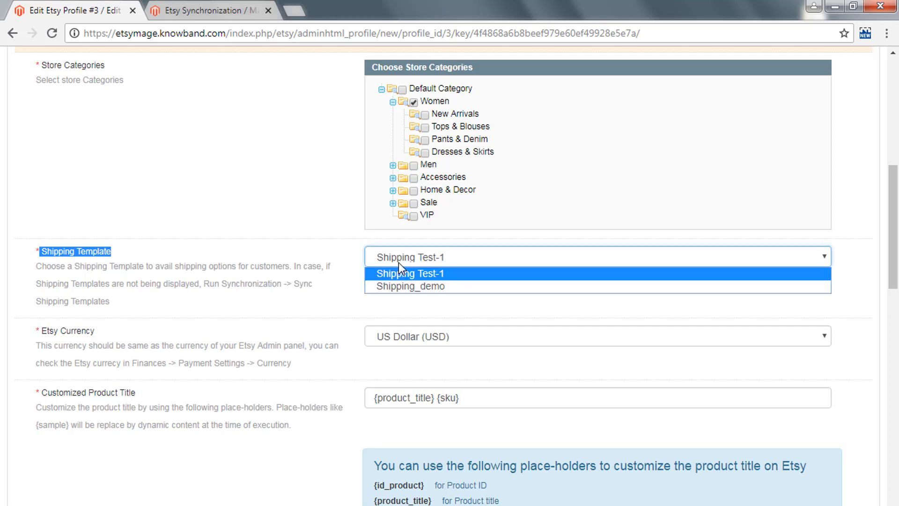
left_click(61, 328)
left_click(423, 335)
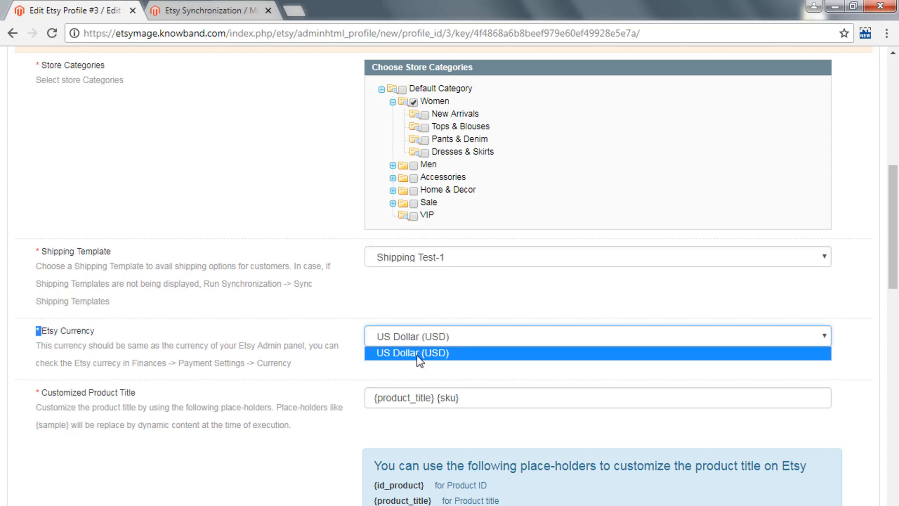
left_click(417, 355)
Examine the profile's customized product title, its allowed place-holders and the Tags setting
scroll(326, 358, "down", 6)
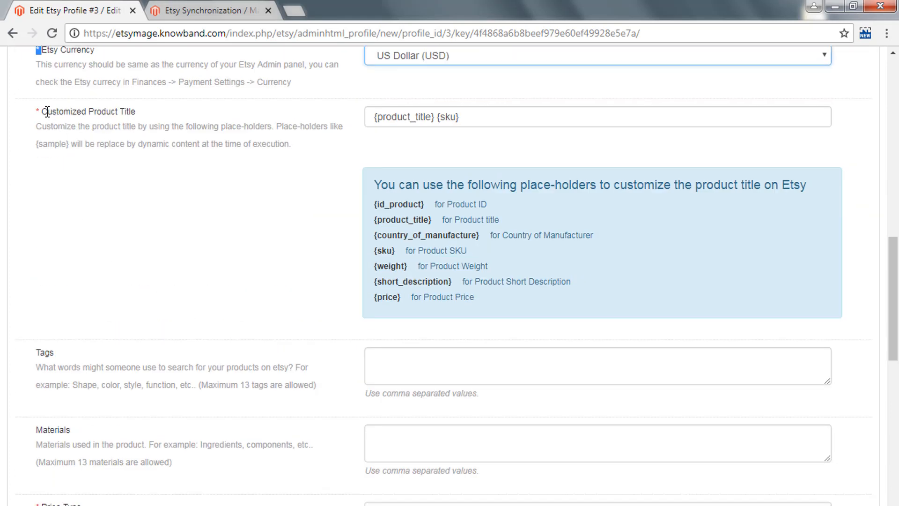
left_click_drag(45, 112, 161, 126)
left_click(386, 113)
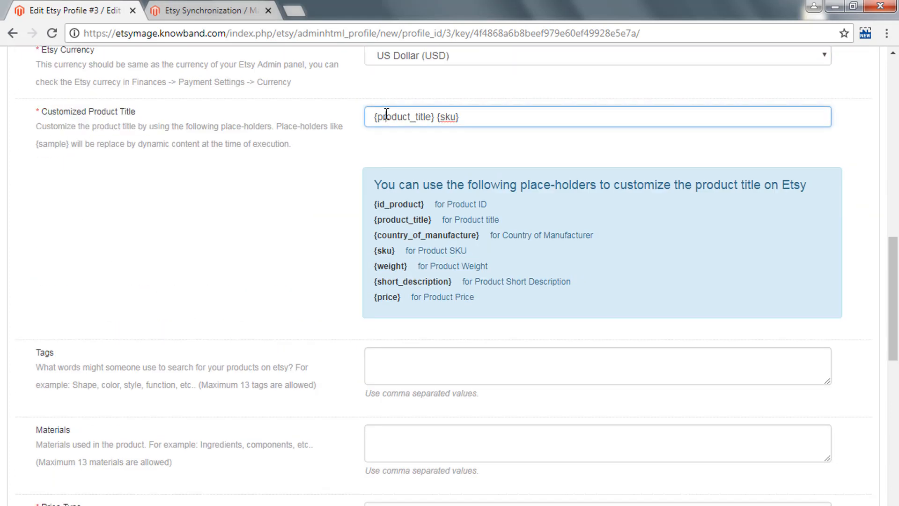
left_click_drag(371, 115, 488, 122)
left_click(409, 184)
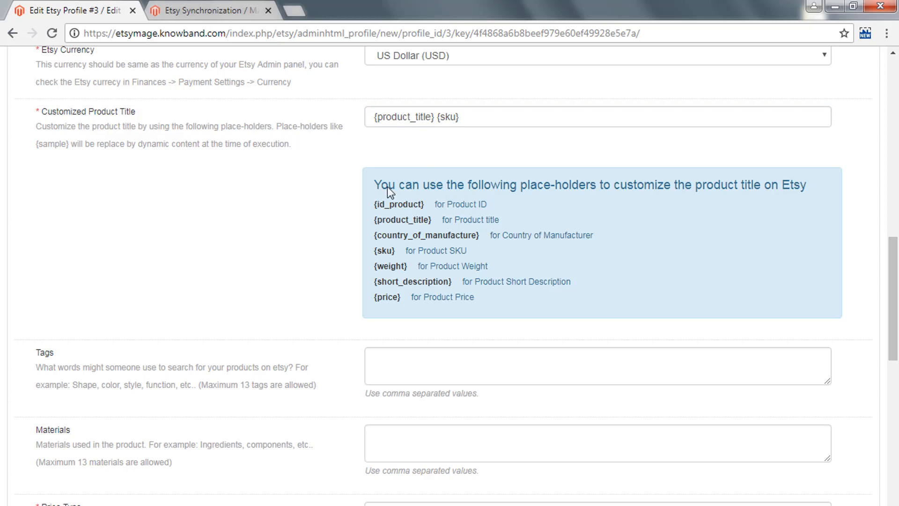
scroll(397, 239, "down", 3)
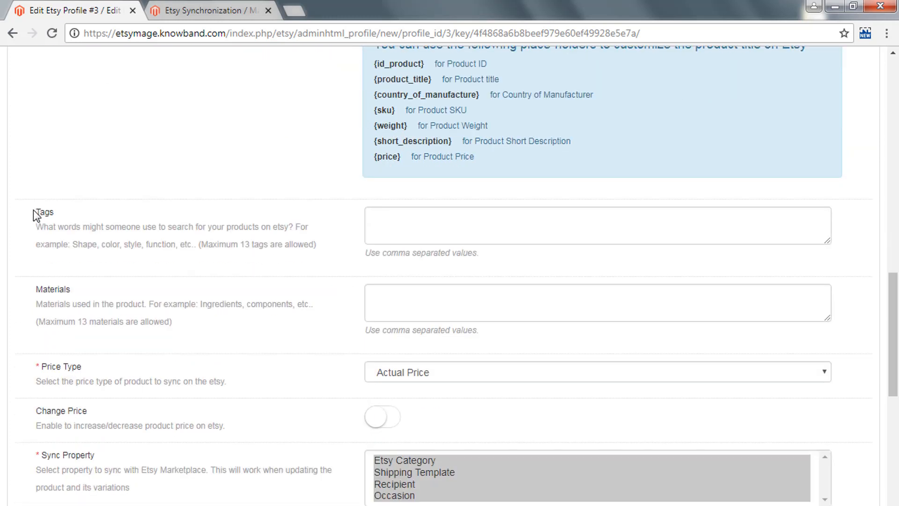
left_click_drag(33, 214, 97, 231)
Choose Actual Price as the profile's price type
scroll(140, 253, "down", 3)
left_click(424, 233)
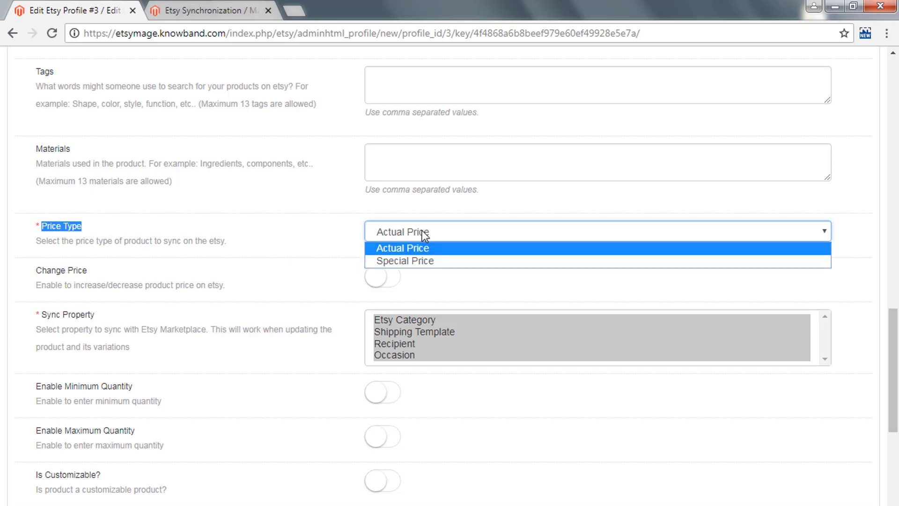
left_click(429, 253)
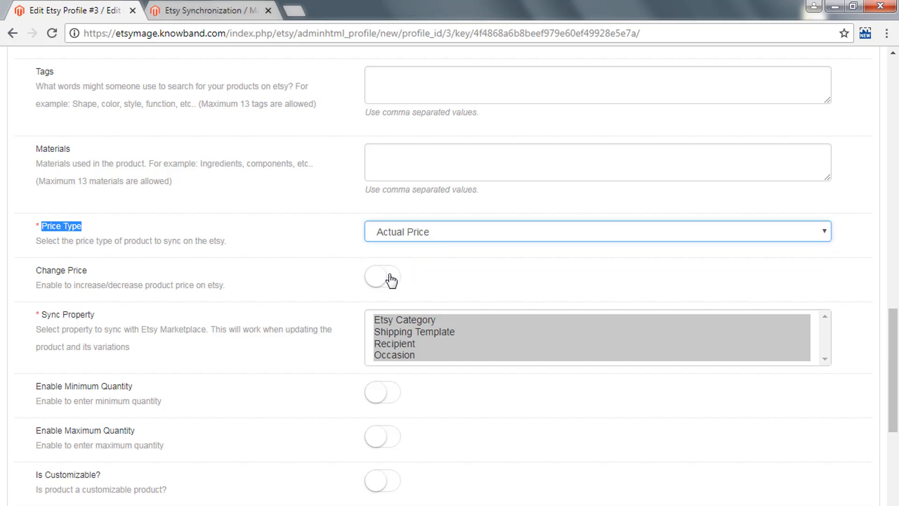
Enable Change Price for the profile and set the price change type to Decrease
left_click_drag(26, 274, 116, 275)
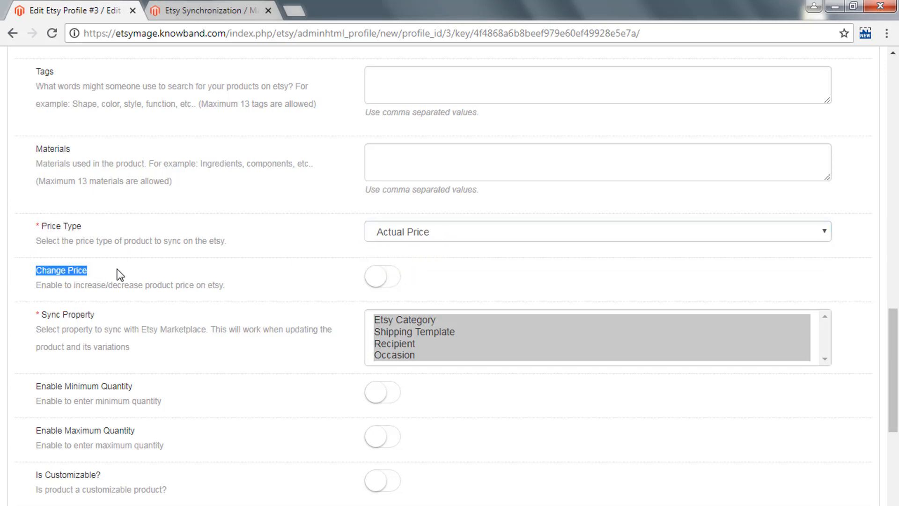
left_click(387, 279)
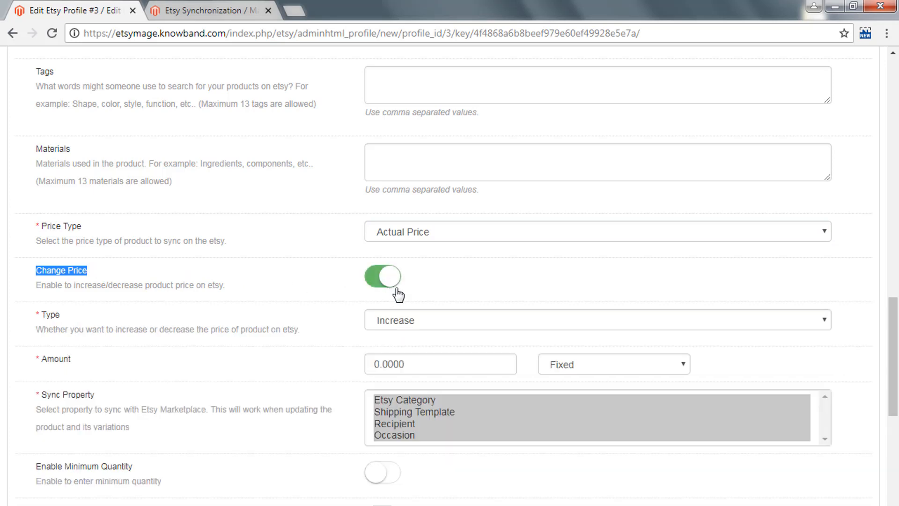
left_click(421, 321)
left_click(411, 349)
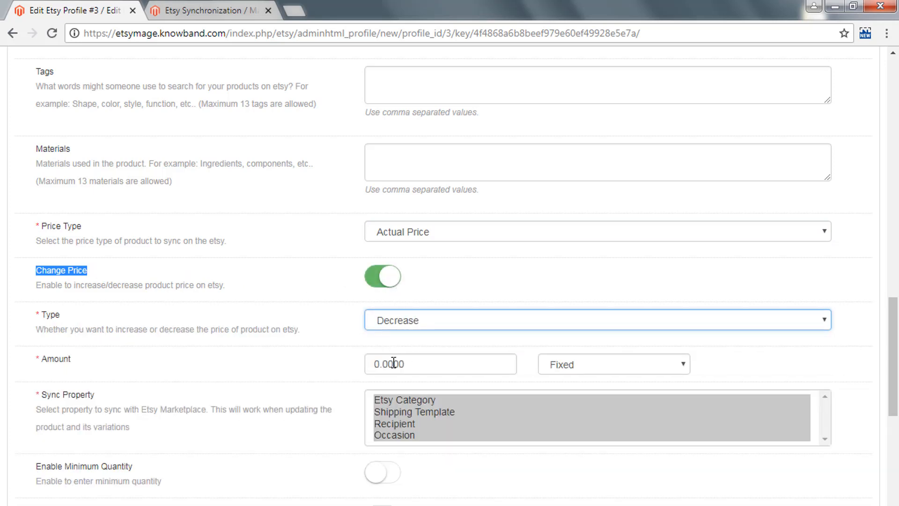
Set the profile's price decrease amount to 10 and its amount type to Percentage
left_click_drag(42, 360, 96, 365)
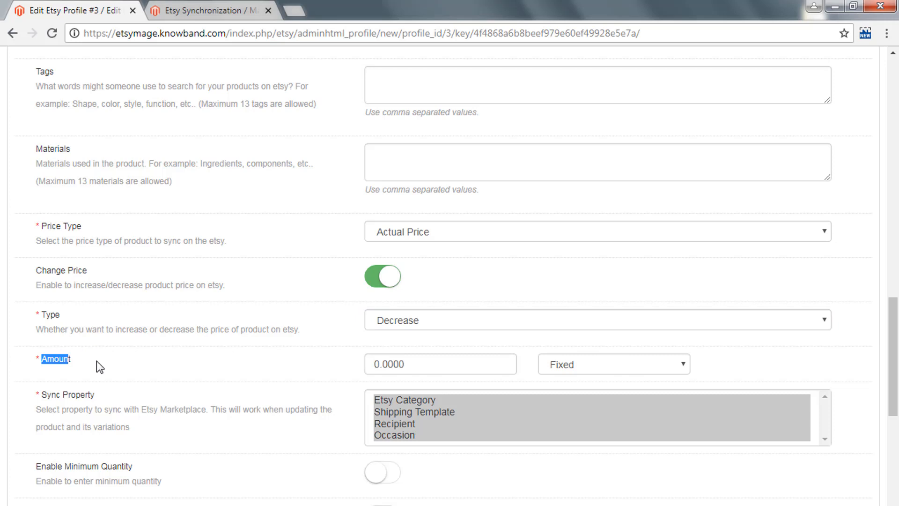
left_click(157, 362)
scroll(481, 371, "down", 3)
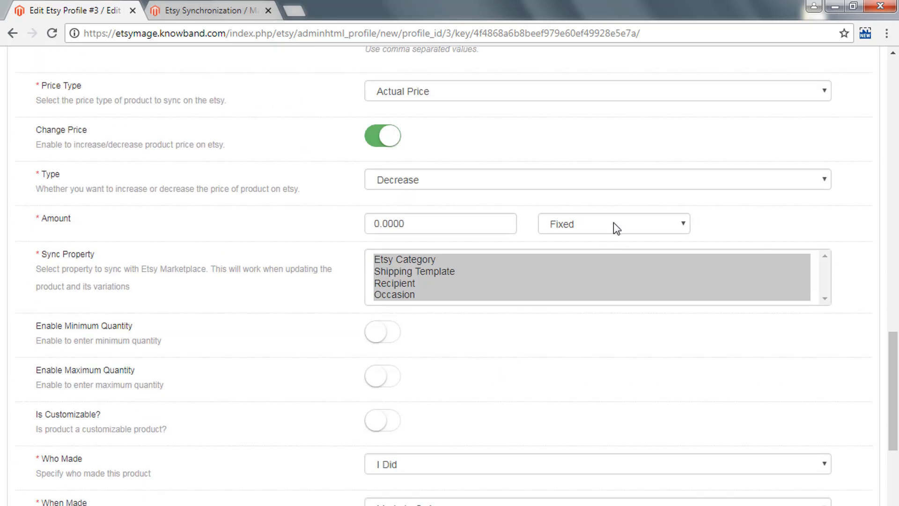
left_click(614, 223)
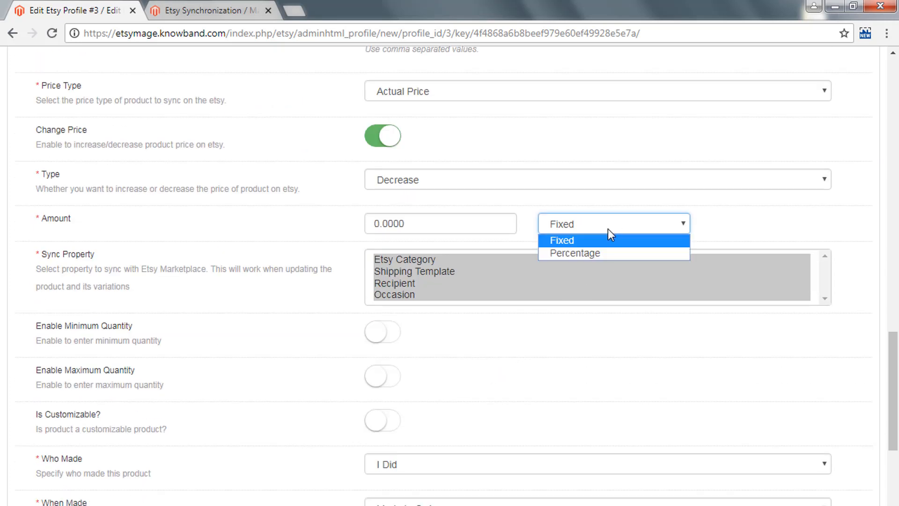
left_click(594, 253)
left_click(379, 223)
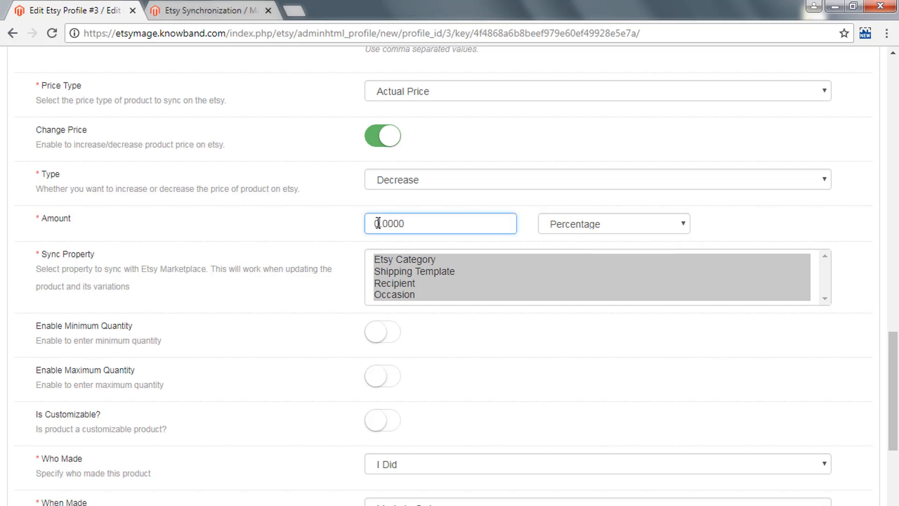
key("BackSpace")
type("10")
left_click(277, 287)
Select Etsy Category, Shipping Template, Recipient and Occasion as the profile's sync properties
triple_click(53, 253)
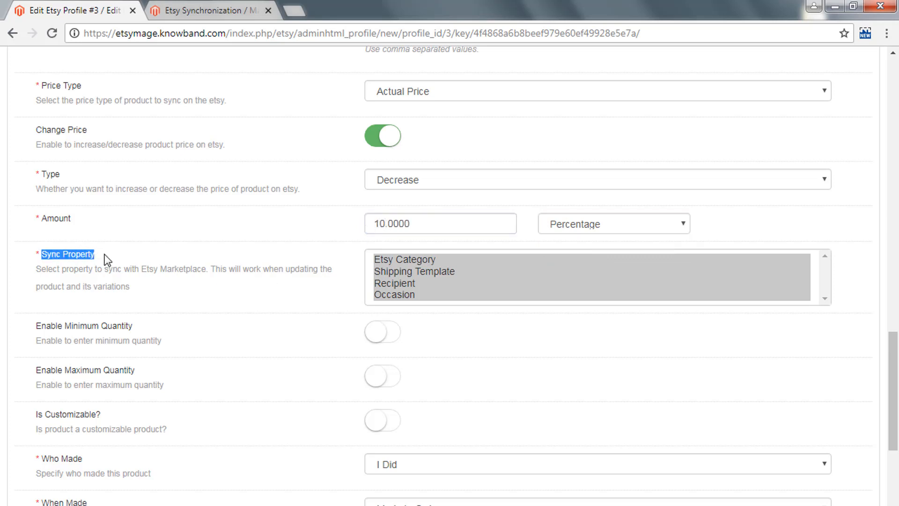
left_click(403, 260)
left_click_drag(403, 268, 394, 293)
scroll(394, 293, "down", 2)
scroll(394, 293, "down", 1)
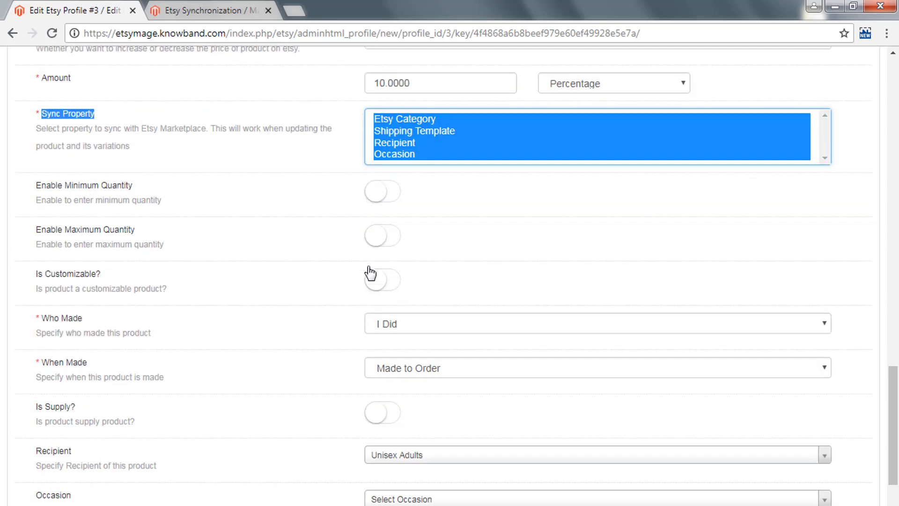
Enable the minimum quantity for the profile and set it to 1
left_click_drag(36, 186, 148, 190)
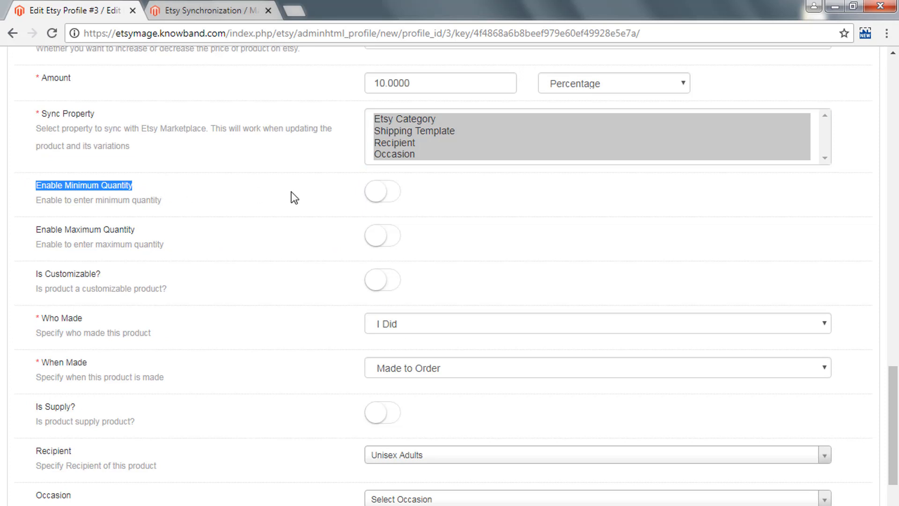
left_click(395, 203)
left_click(385, 221)
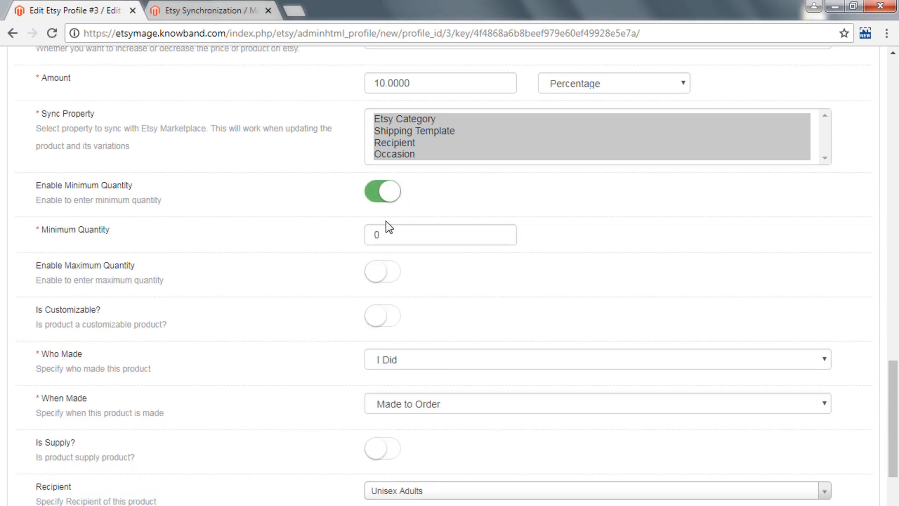
left_click(386, 233)
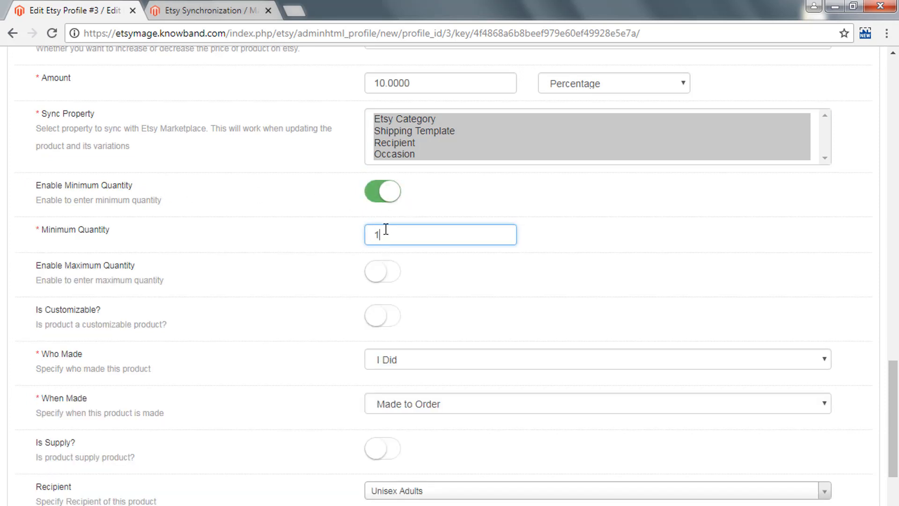
left_click_drag(36, 265, 151, 278)
left_click(392, 275)
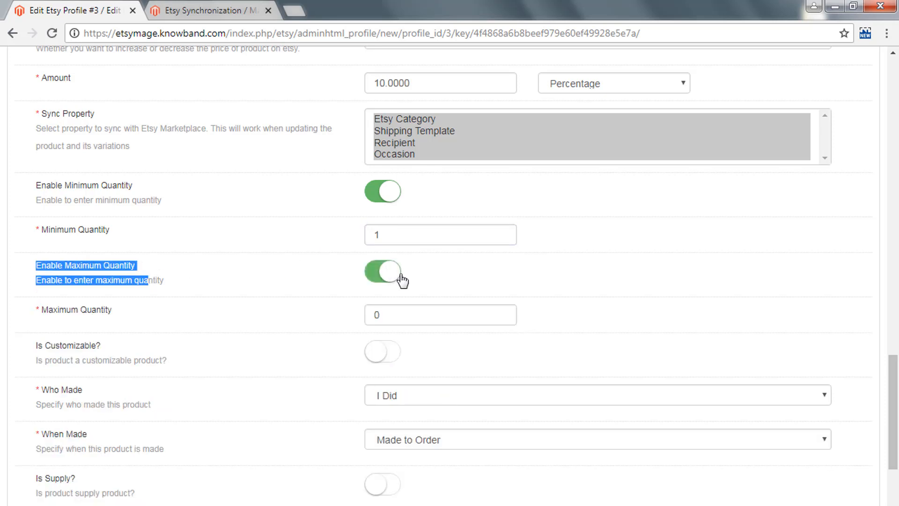
left_click(392, 310)
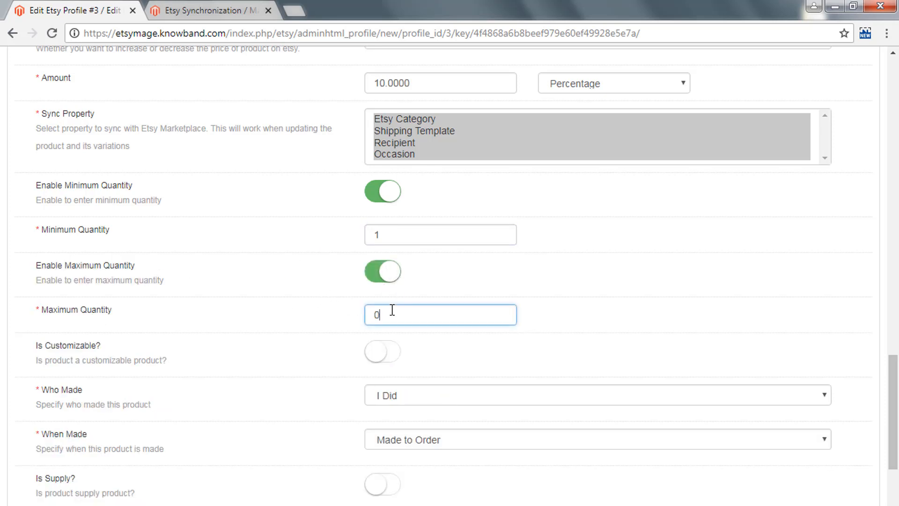
left_click(381, 281)
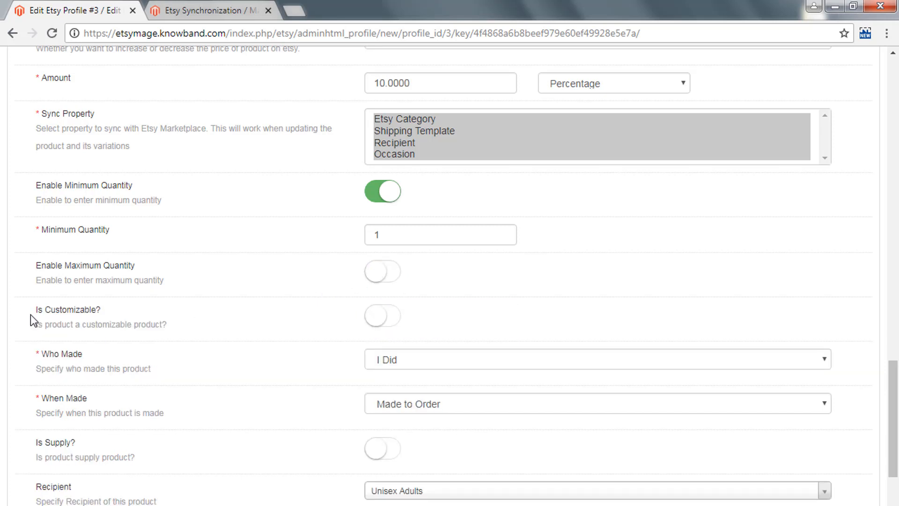
Mark the profile's products as customizable and choose I Did for Who Made
left_click_drag(33, 311, 307, 321)
left_click(391, 317)
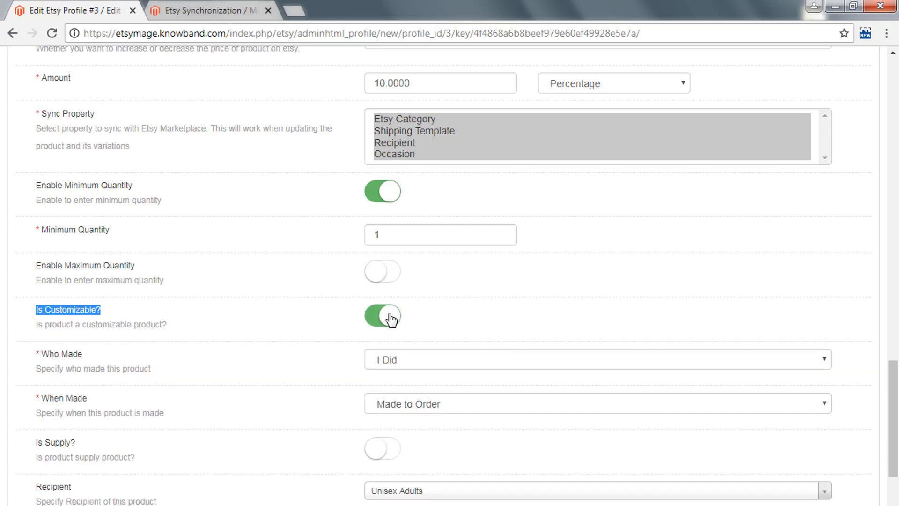
left_click_drag(42, 354, 128, 357)
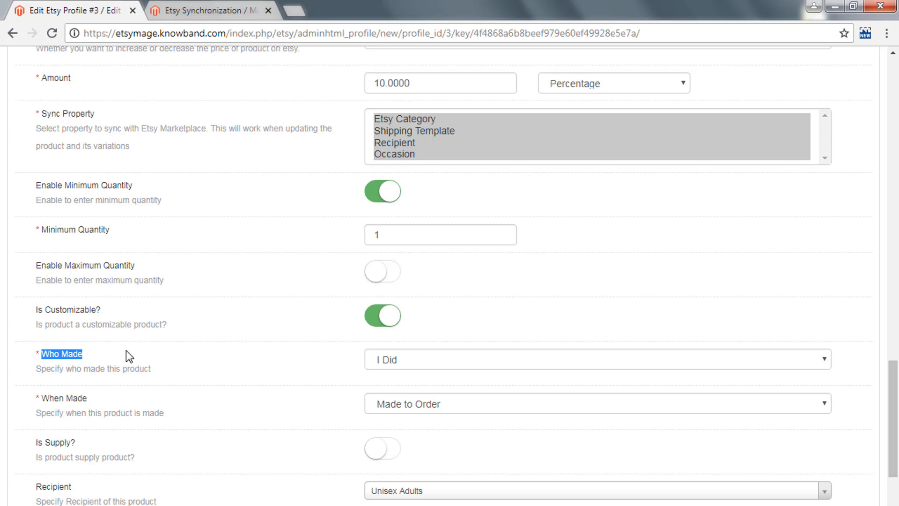
left_click(408, 363)
left_click(400, 376)
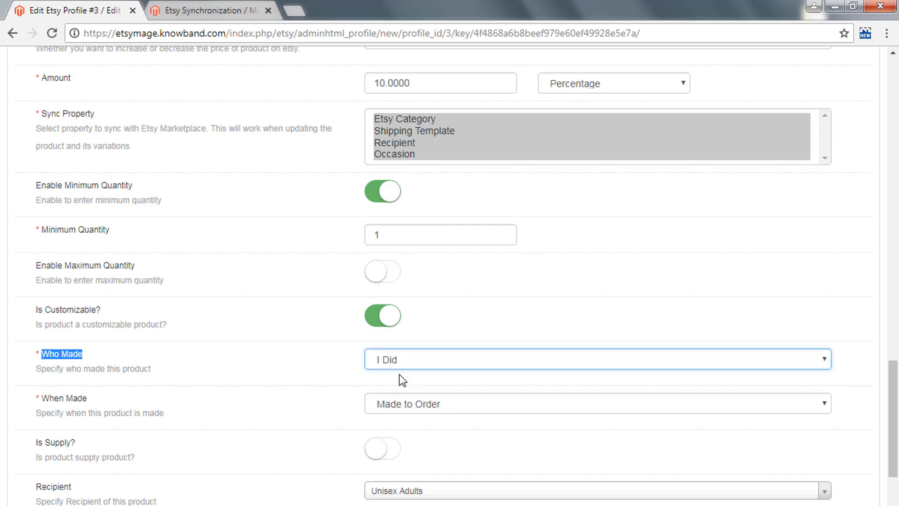
Check the available manufacturing periods and choose Made to Order for When Made
scroll(401, 377, "down", 3)
left_click_drag(43, 258, 104, 261)
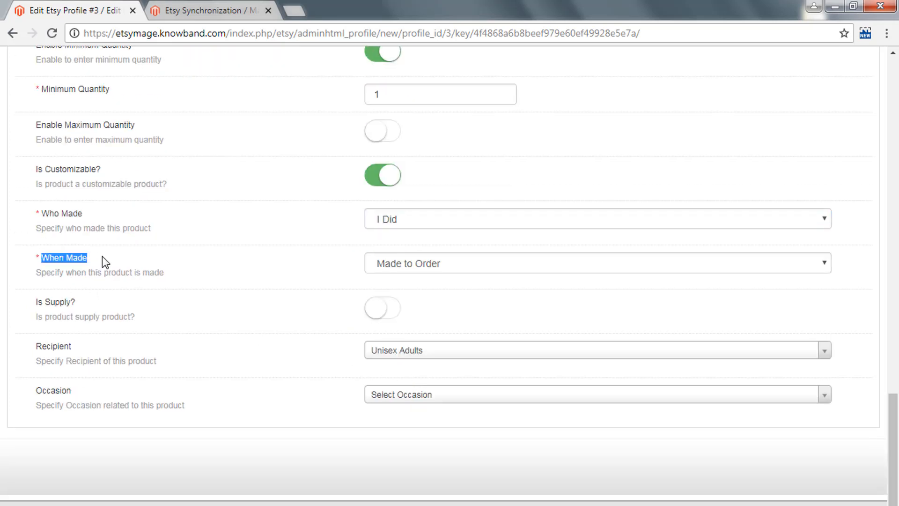
left_click(437, 267)
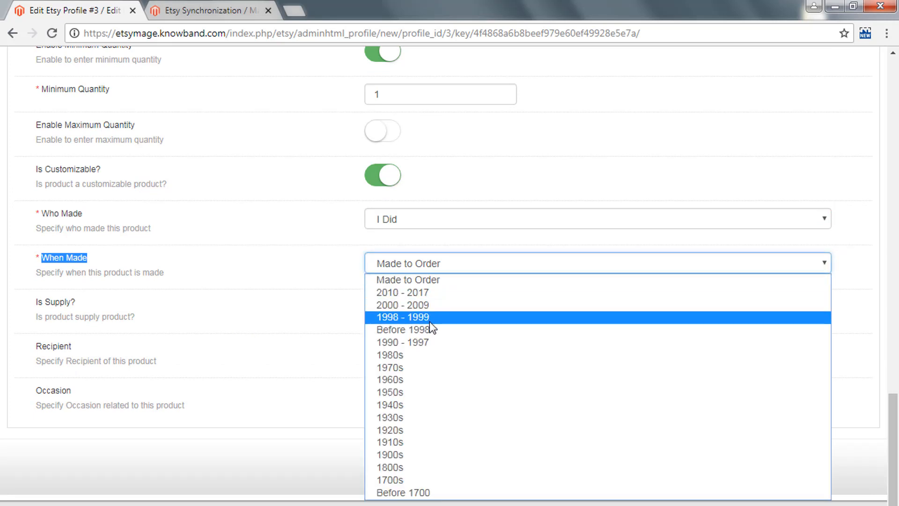
left_click(431, 281)
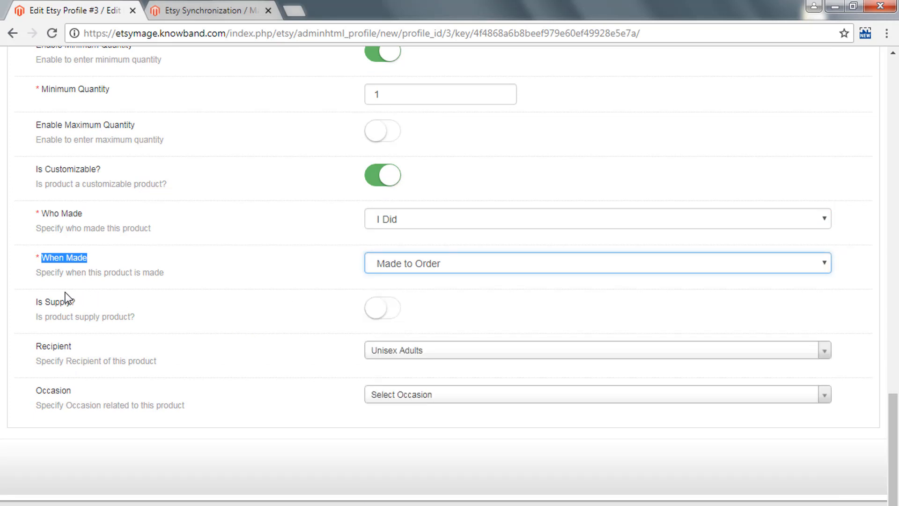
left_click_drag(27, 302, 126, 302)
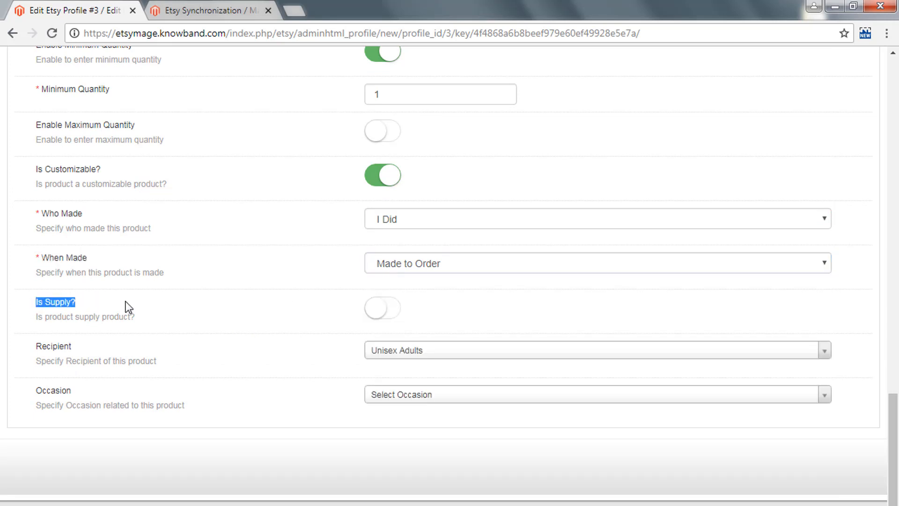
left_click(393, 309)
left_click(393, 309)
Choose Unisex Adults as the profile's recipient and Anniversary as its occasion
scroll(485, 320, "down", 1)
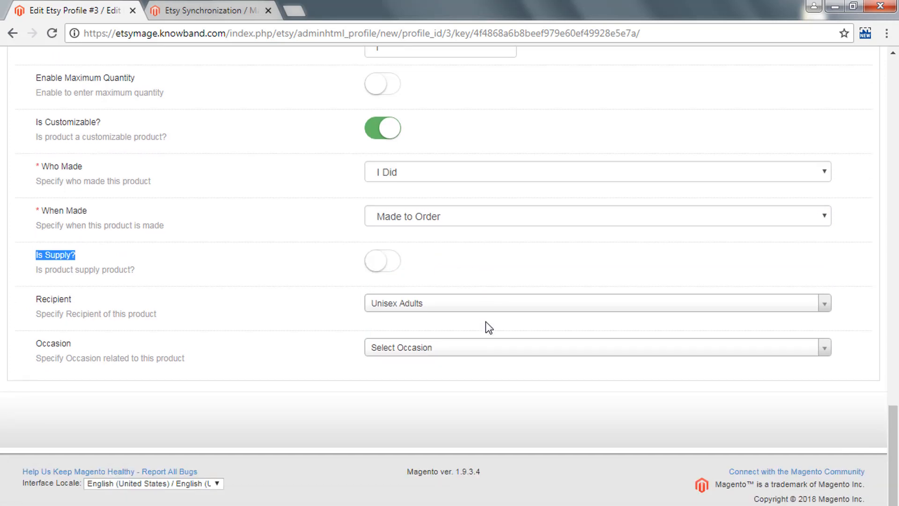
left_click(472, 309)
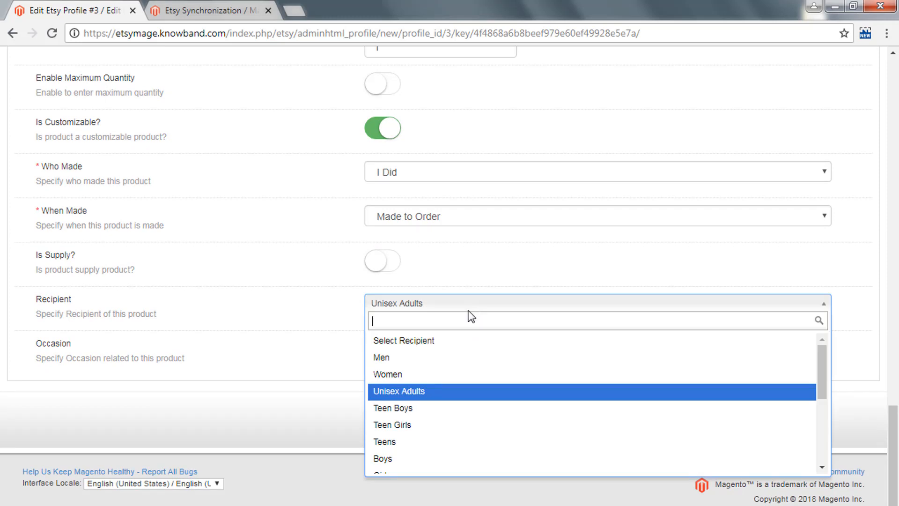
left_click(442, 398)
left_click(431, 351)
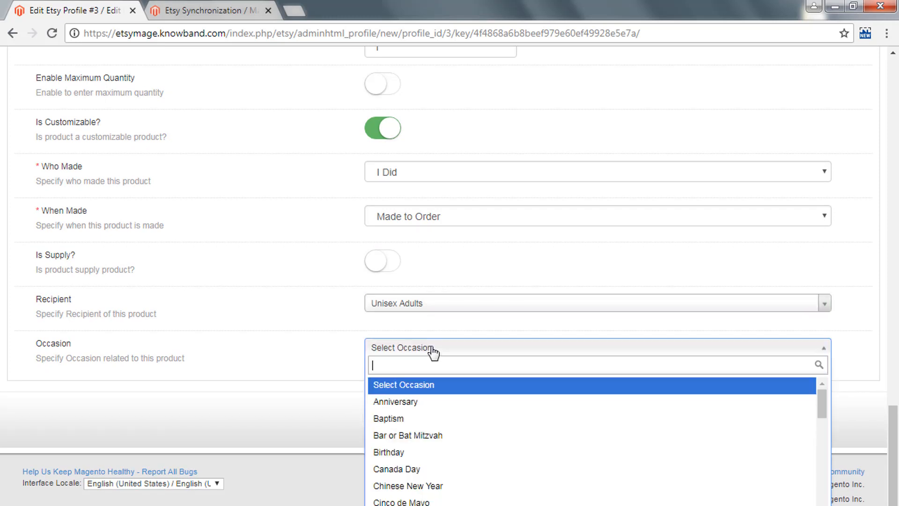
left_click(370, 402)
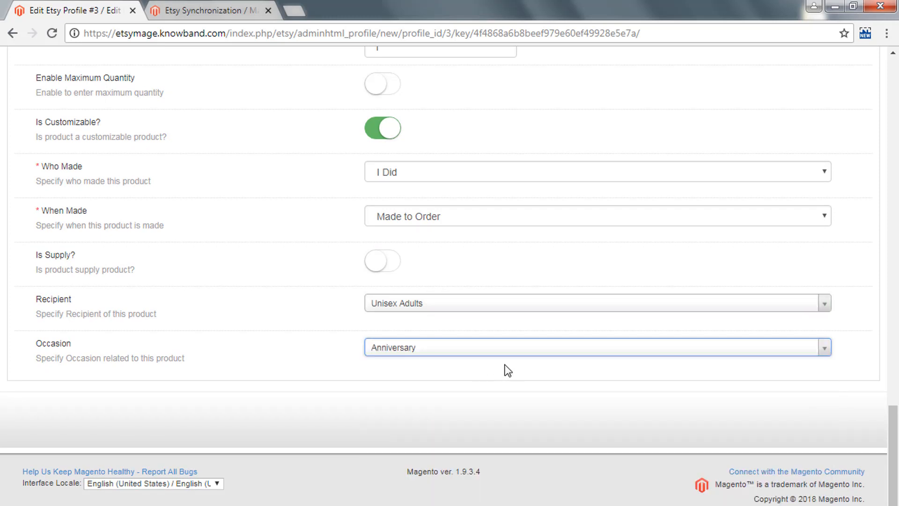
Submit the edited Etsy profile to save its settings
scroll(507, 369, "up", 15)
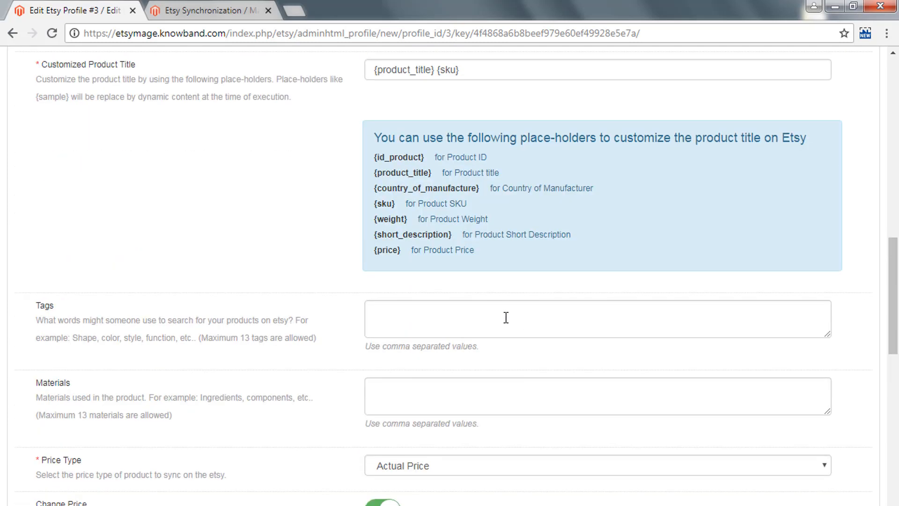
scroll(505, 317, "up", 15)
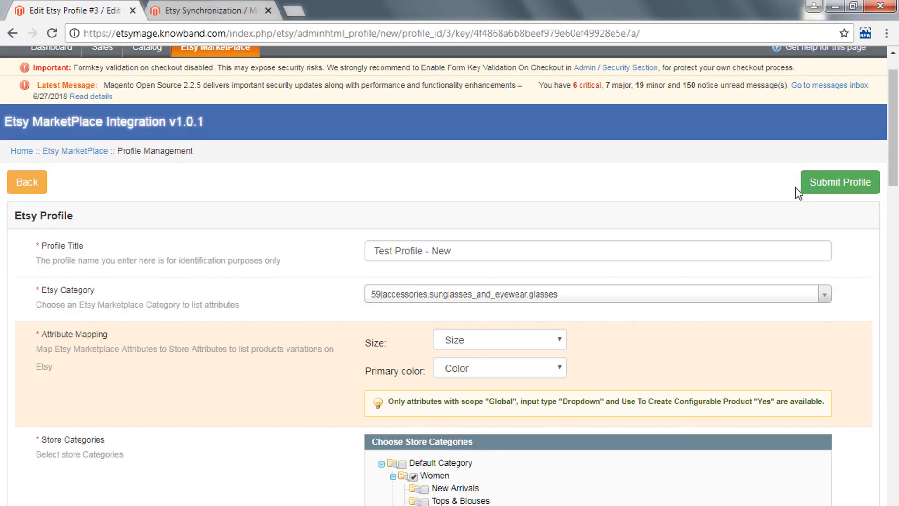
left_click(837, 182)
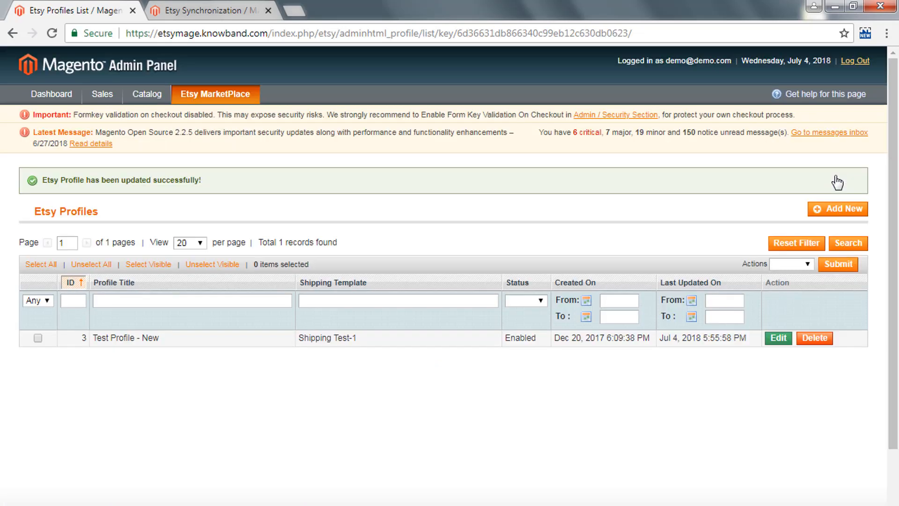
Start adding a new Etsy profile from the profiles list and look through the fields of its blank form
left_click_drag(95, 337, 195, 339)
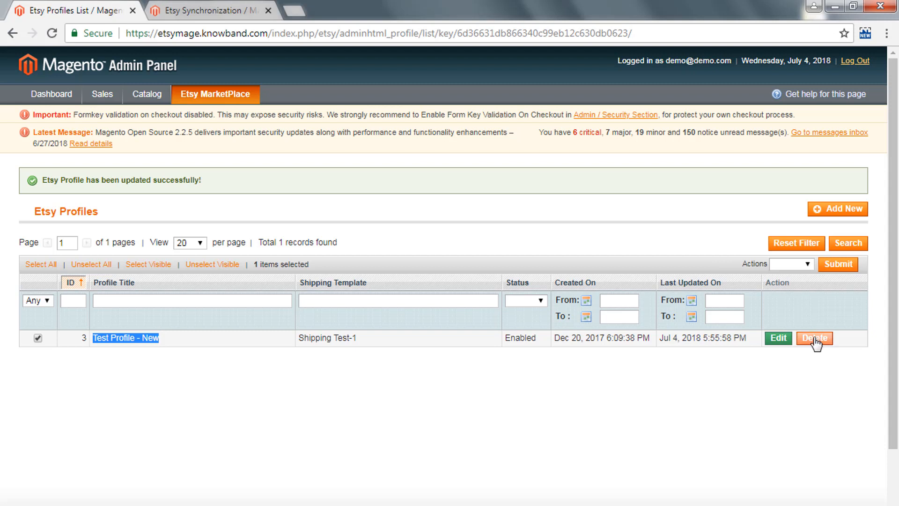
left_click(844, 212)
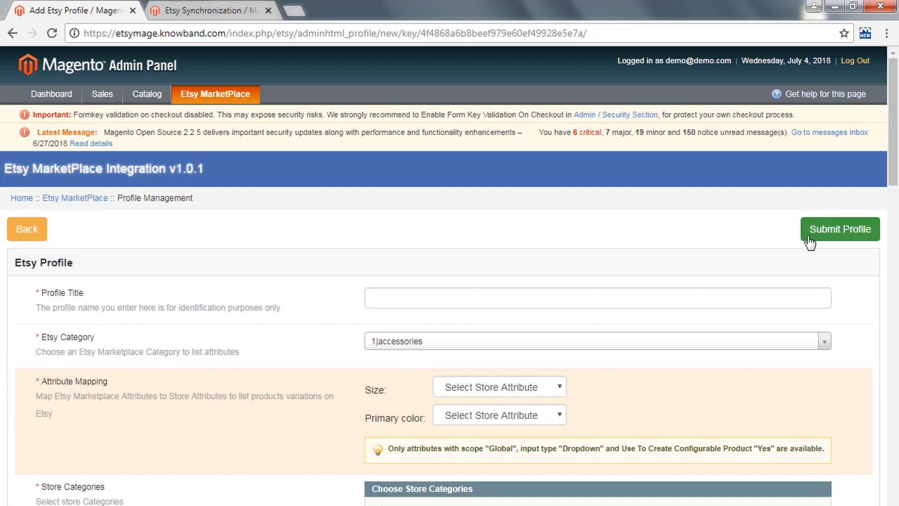
scroll(506, 289, "down", 4)
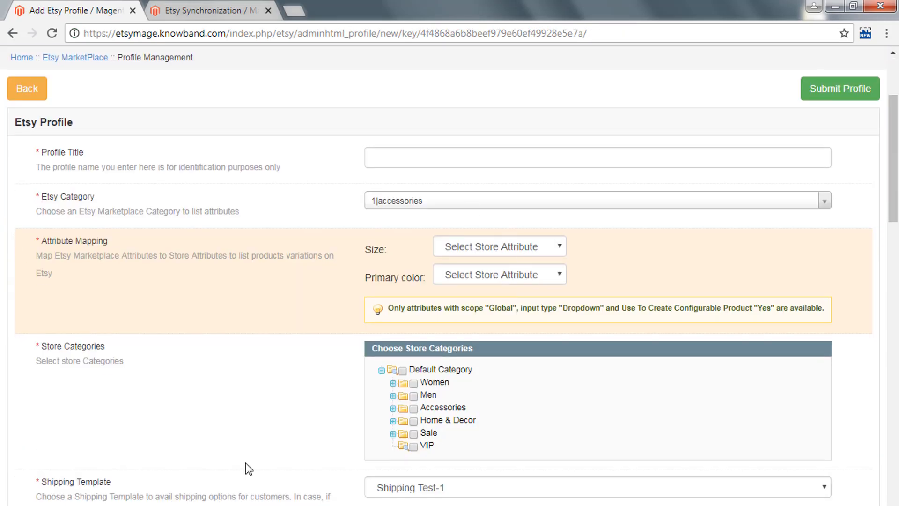
scroll(298, 294, "down", 5)
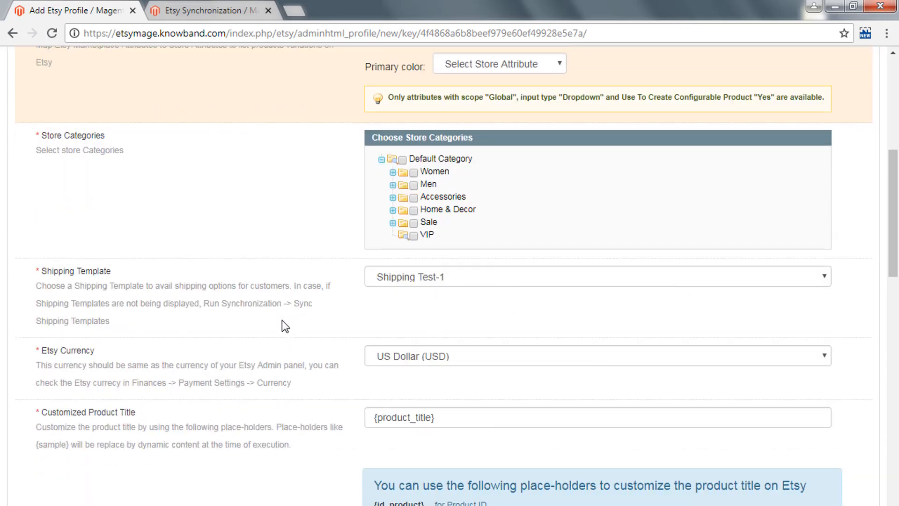
scroll(285, 314, "up", 8)
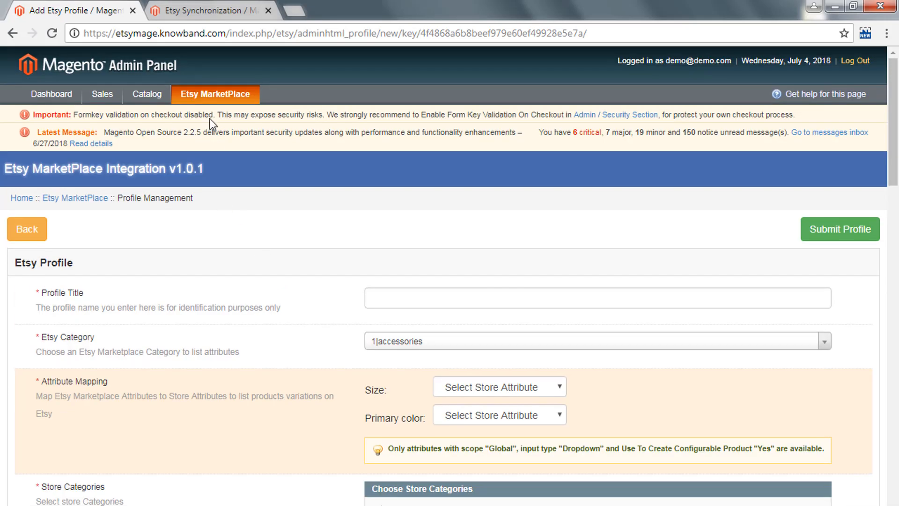
Open the Etsy products listing and check the first Aviator Sunglasses entry for listing errors
mouse_move(210, 97)
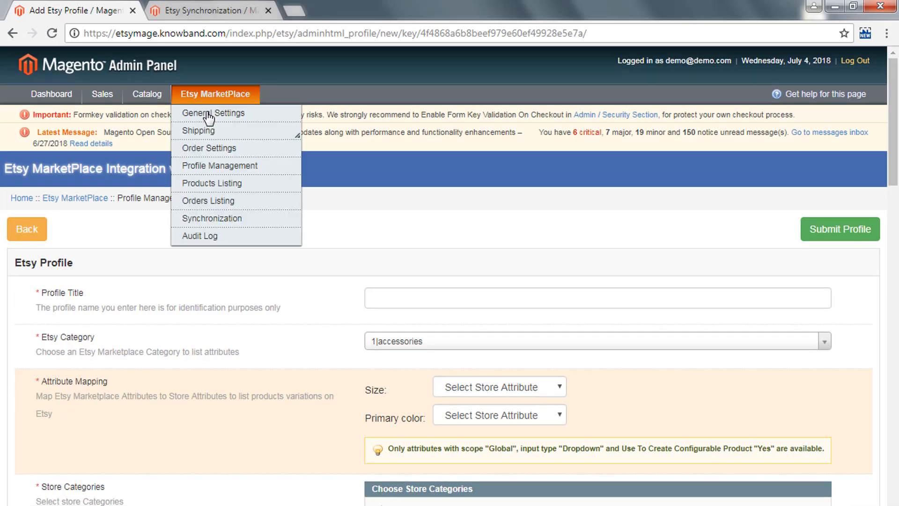
left_click(206, 184)
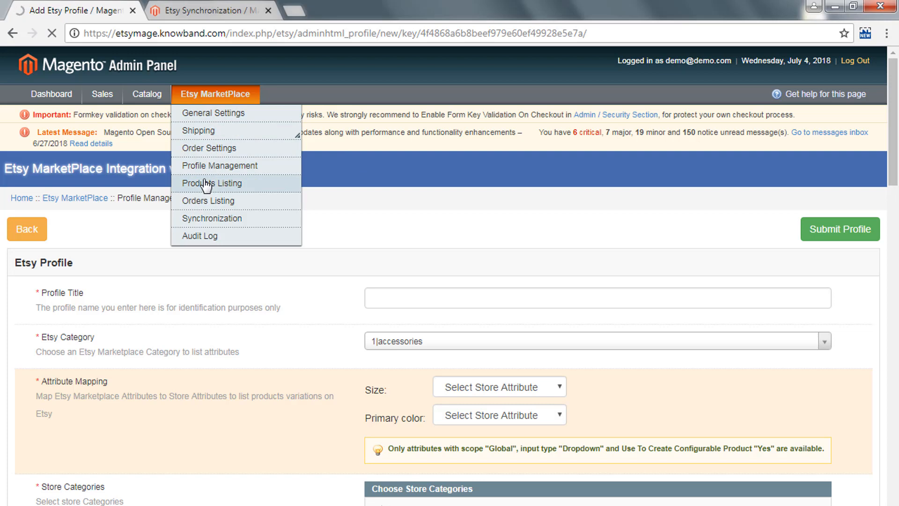
scroll(212, 190, "down", 1)
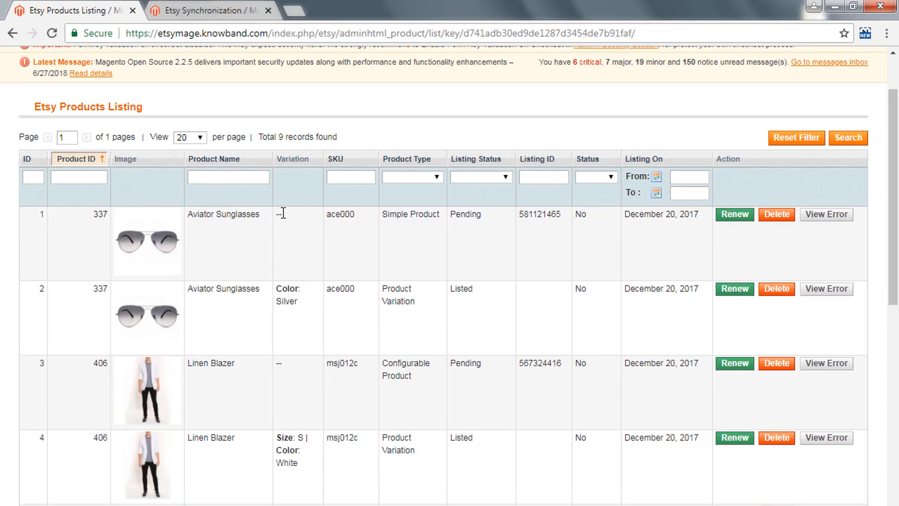
left_click_drag(189, 209, 263, 215)
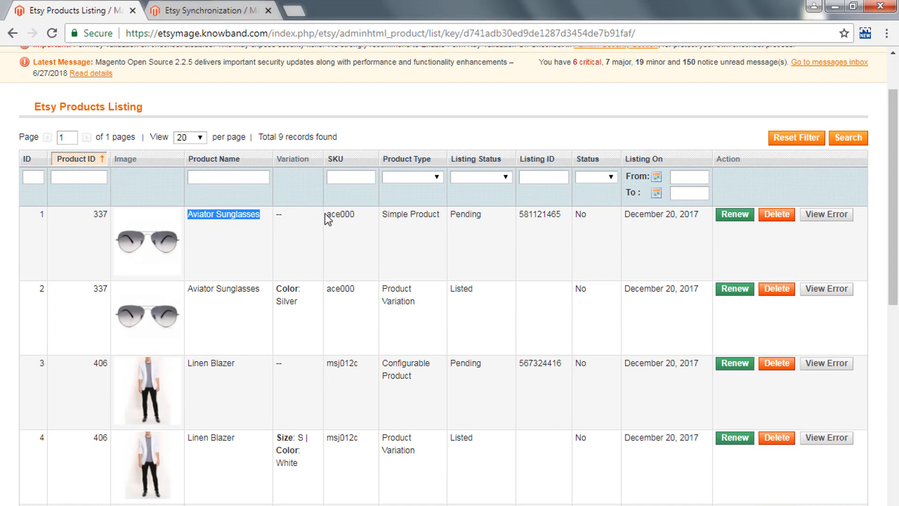
left_click_drag(382, 215, 432, 215)
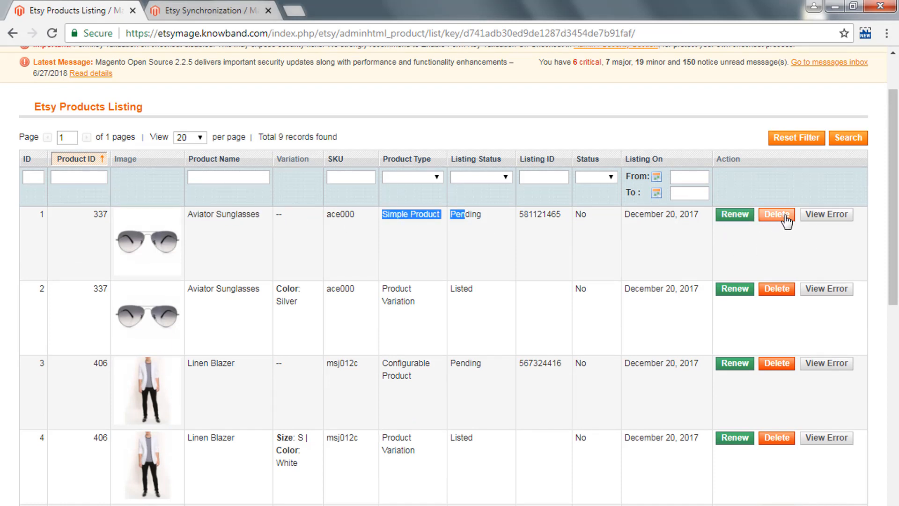
left_click(823, 216)
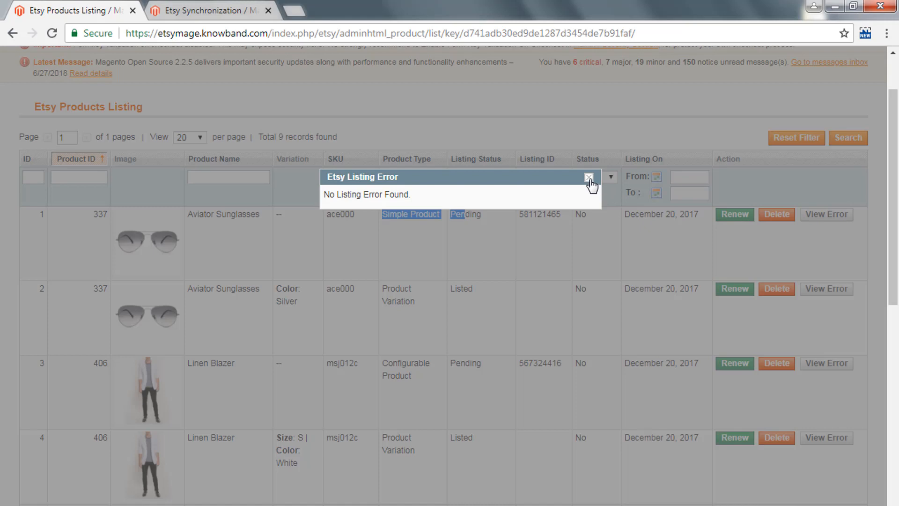
left_click(588, 178)
Sync the products listing and the product variations listing to Etsy from the synchronization page
left_click(179, 7)
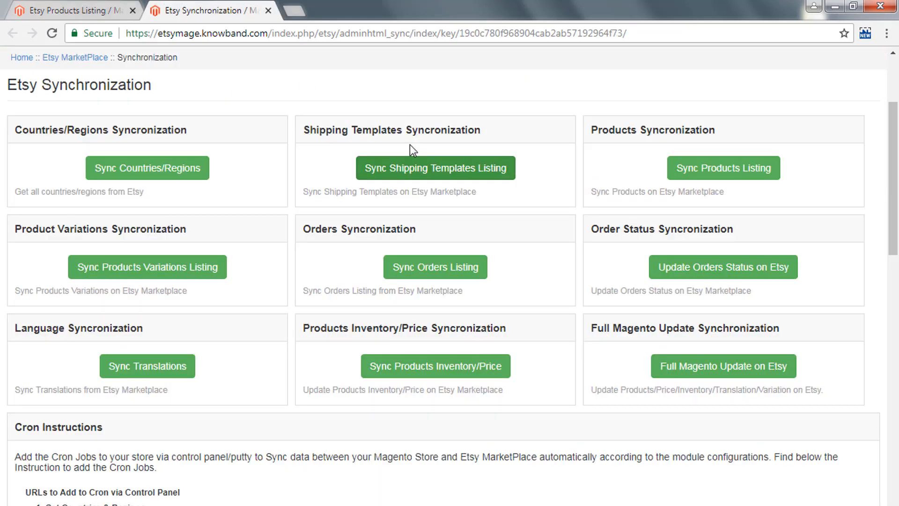
left_click_drag(588, 136, 732, 136)
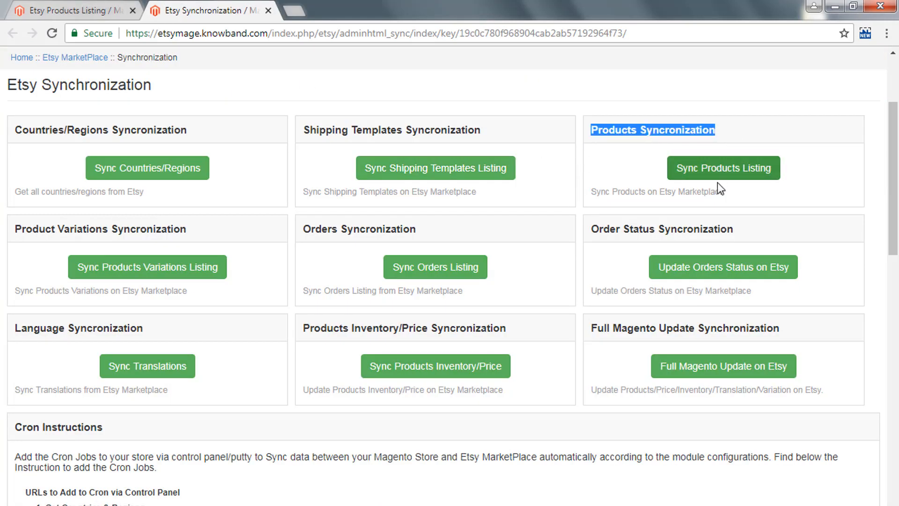
left_click(731, 166)
left_click(140, 265)
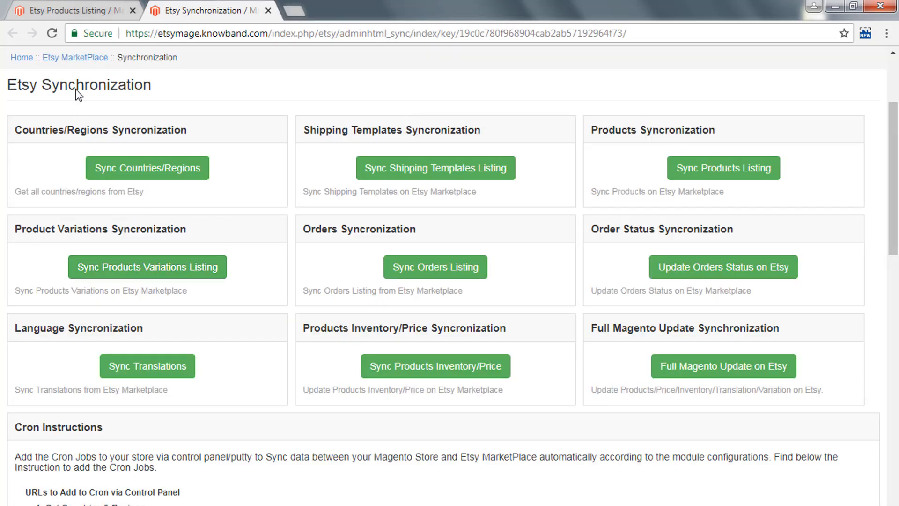
left_click_drag(14, 231, 206, 231)
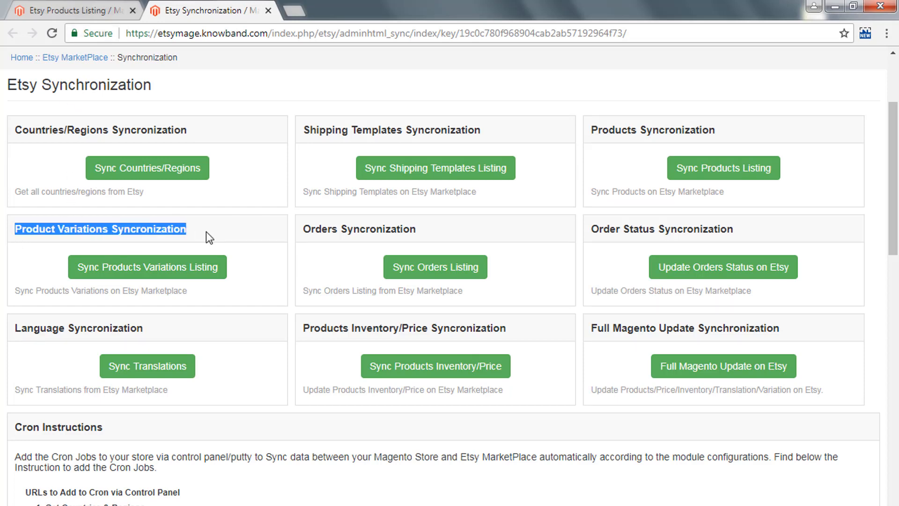
Save the Etsy order settings with default state New, paid state Processing and shipped state Complete
left_click(80, 8)
scroll(175, 71, "up", 2)
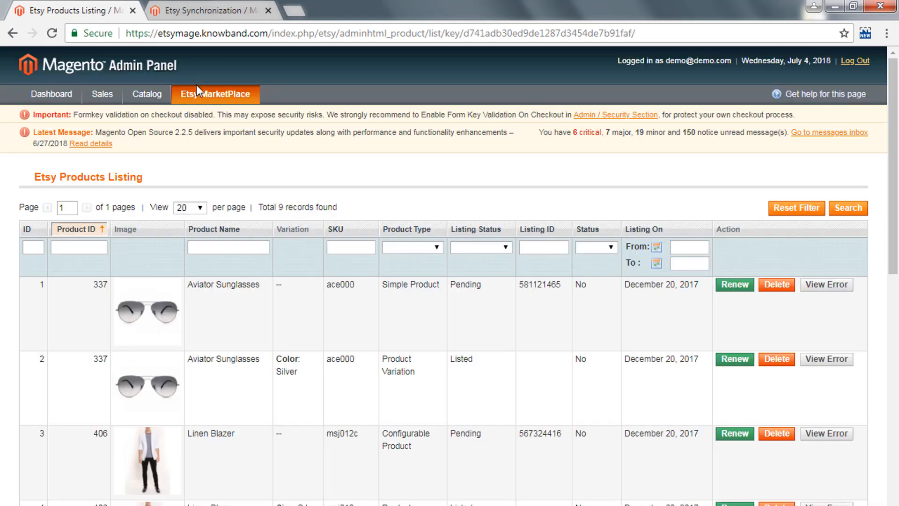
mouse_move(201, 89)
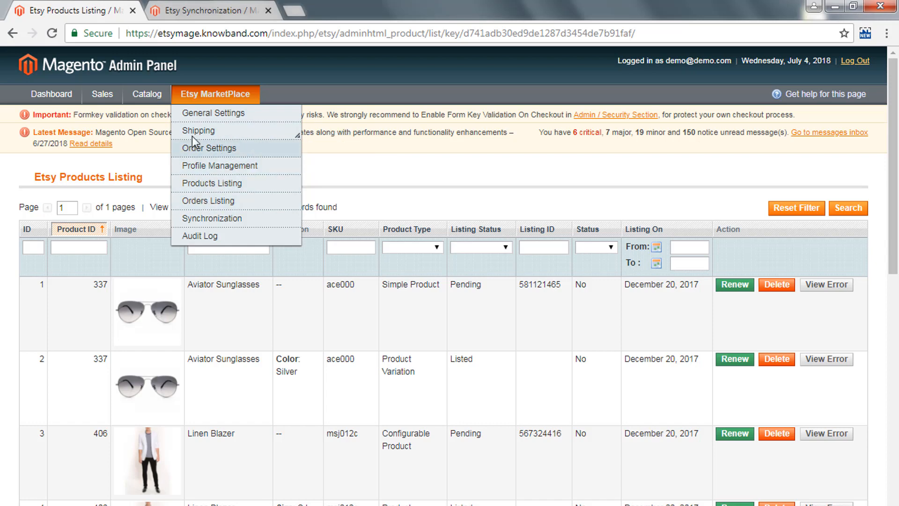
left_click(211, 151)
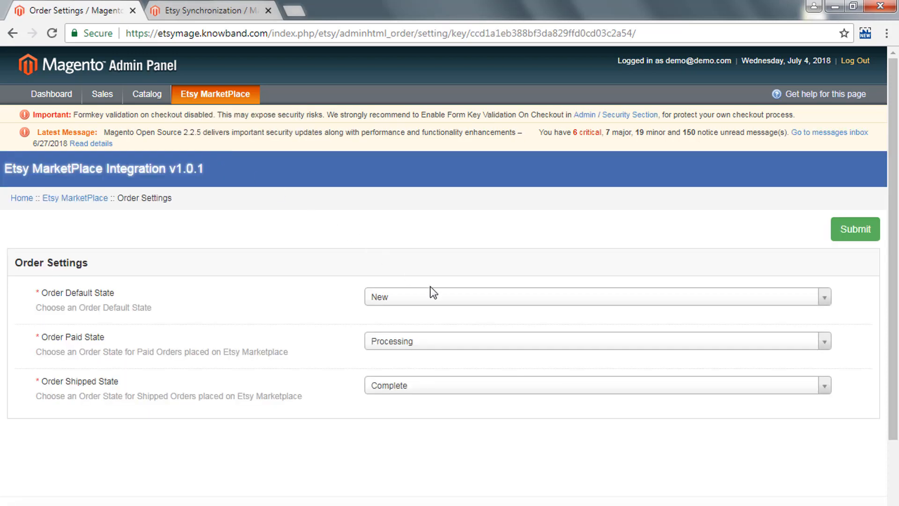
left_click(434, 296)
left_click(421, 337)
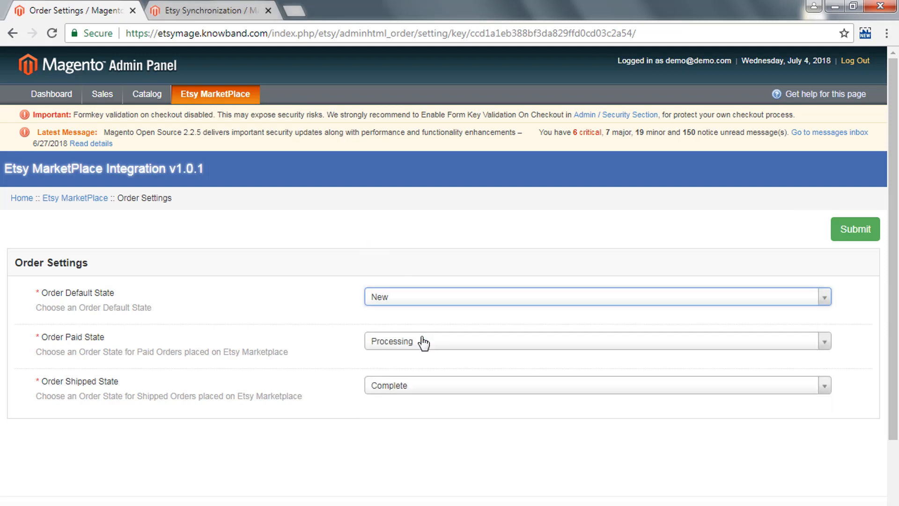
left_click(420, 338)
left_click(415, 412)
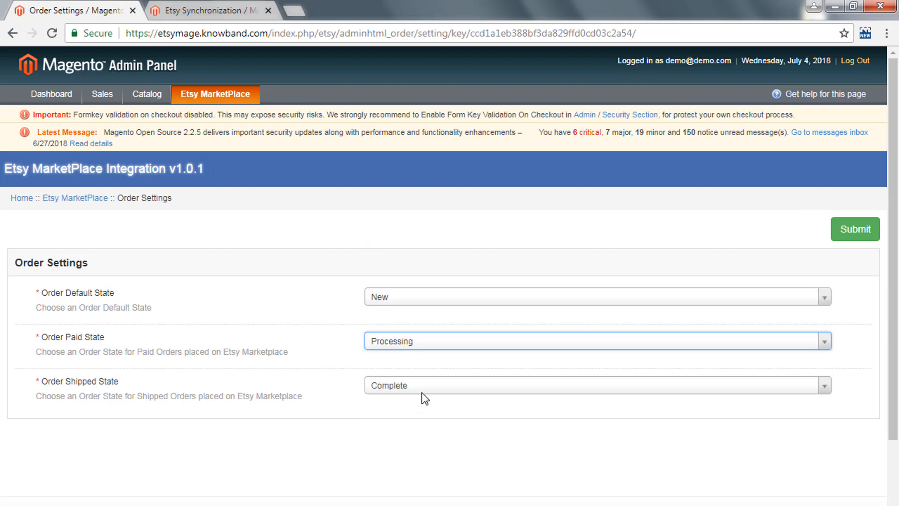
left_click(424, 385)
left_click(426, 300)
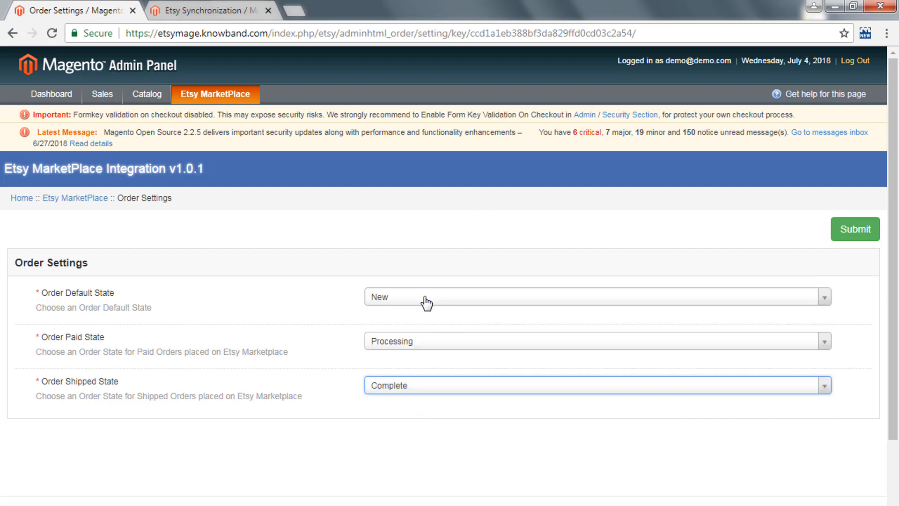
left_click(855, 229)
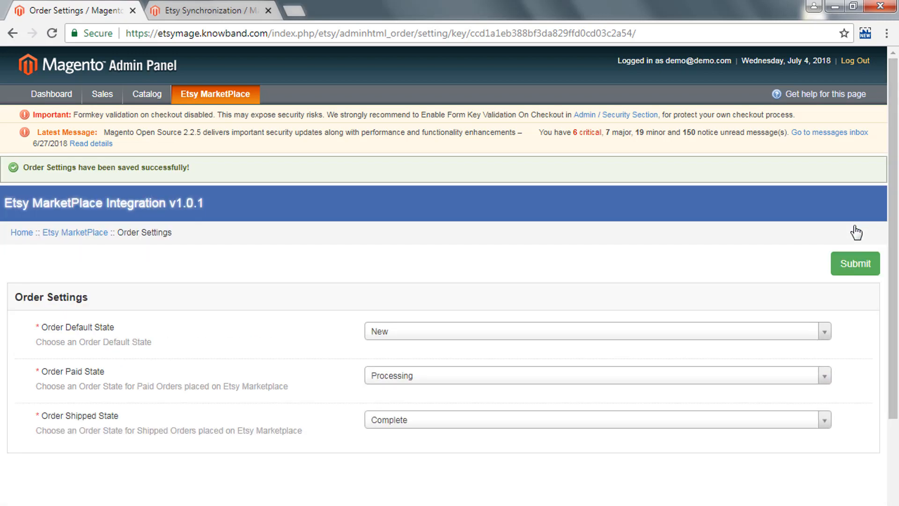
Run the order status update to Etsy from the synchronization page and close the sync page it opens
left_click(235, 10)
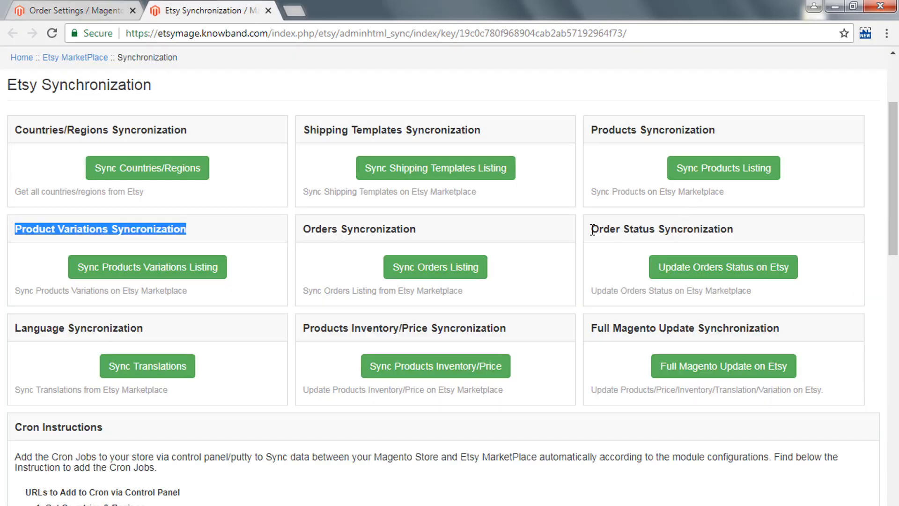
left_click_drag(592, 229, 733, 230)
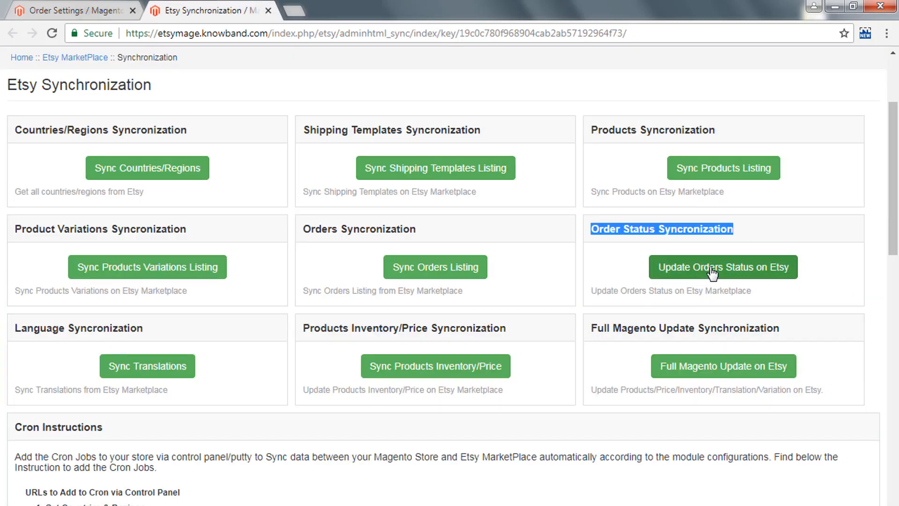
left_click(712, 272)
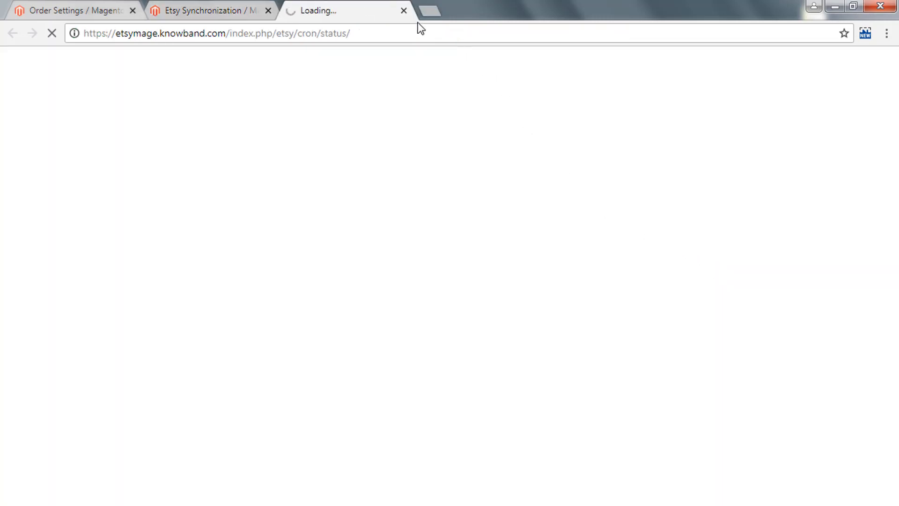
left_click(404, 10)
Open the listing of Etsy orders in the admin panel
left_click(92, 5)
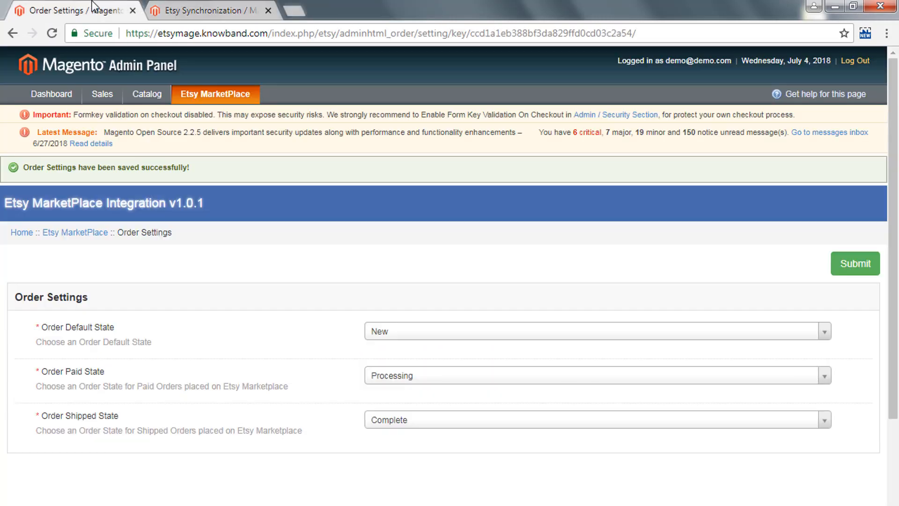
mouse_move(224, 99)
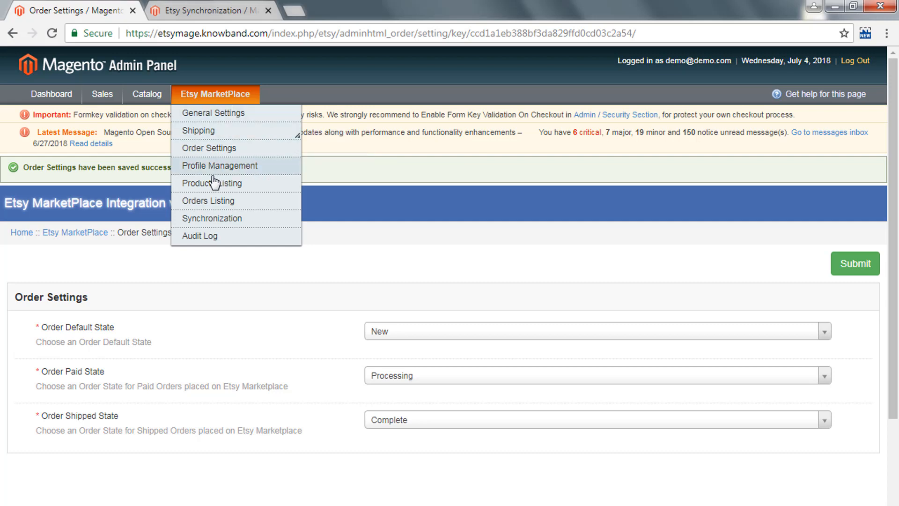
left_click(205, 205)
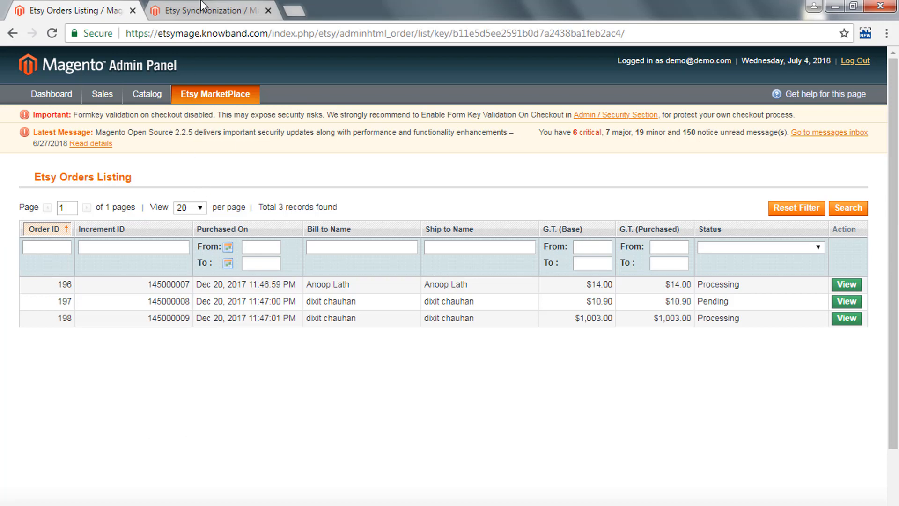
Run the orders listing sync from Etsy and close the sync page it opens
left_click(203, 6)
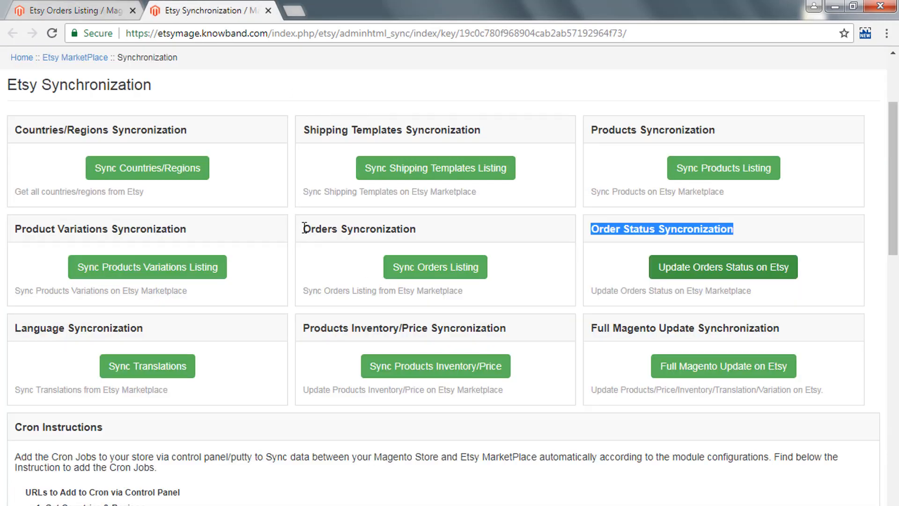
left_click_drag(305, 228, 435, 232)
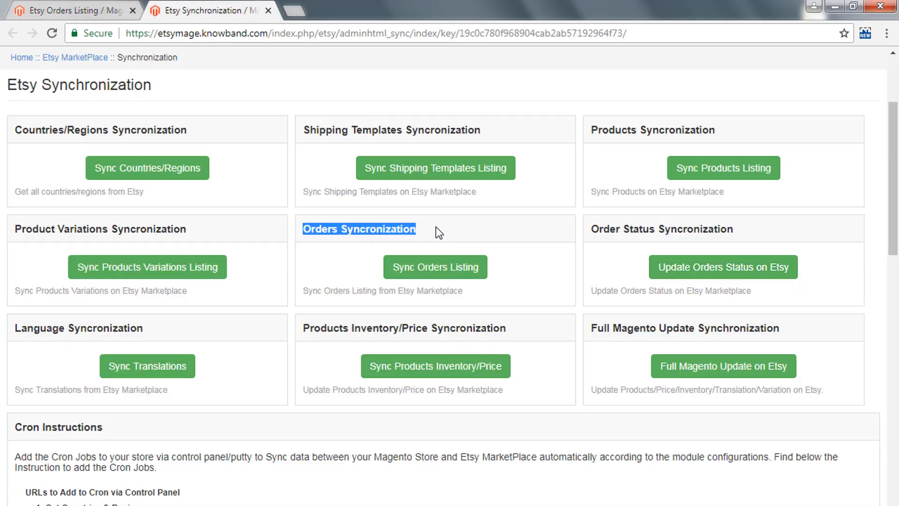
left_click(442, 275)
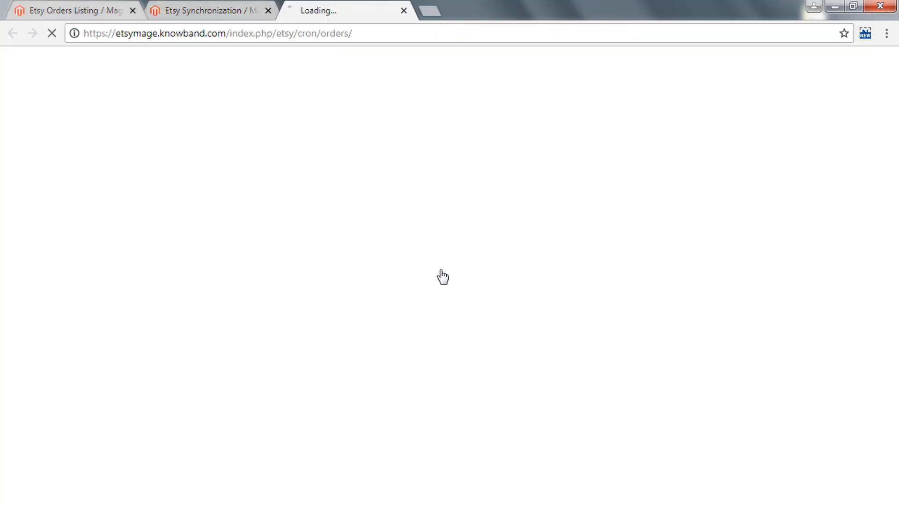
left_click(403, 10)
View the first order in the Etsy orders listing and look through its details down to the order totals
left_click(74, 11)
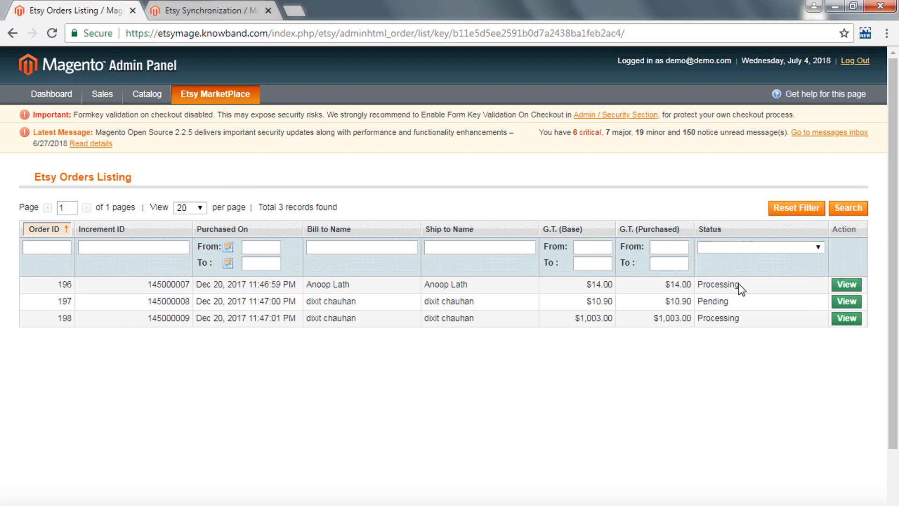
left_click(849, 288)
left_click(849, 286)
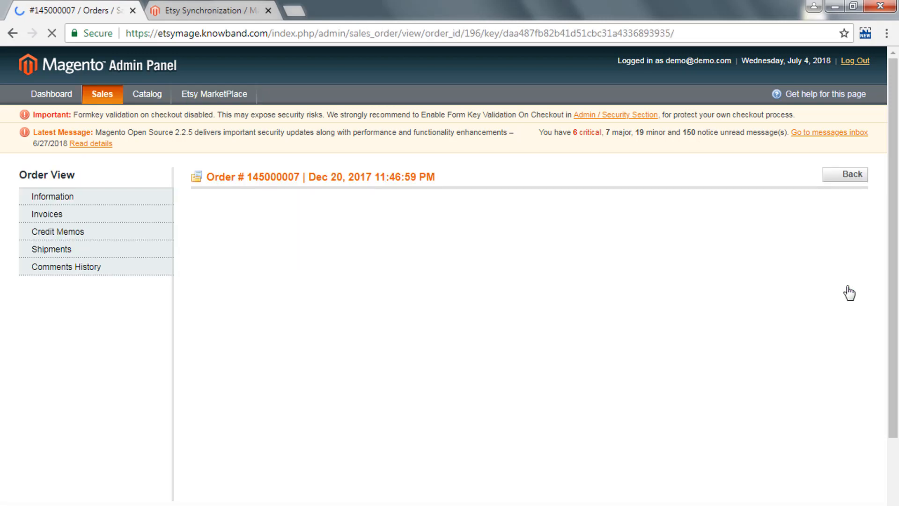
scroll(577, 287, "down", 1)
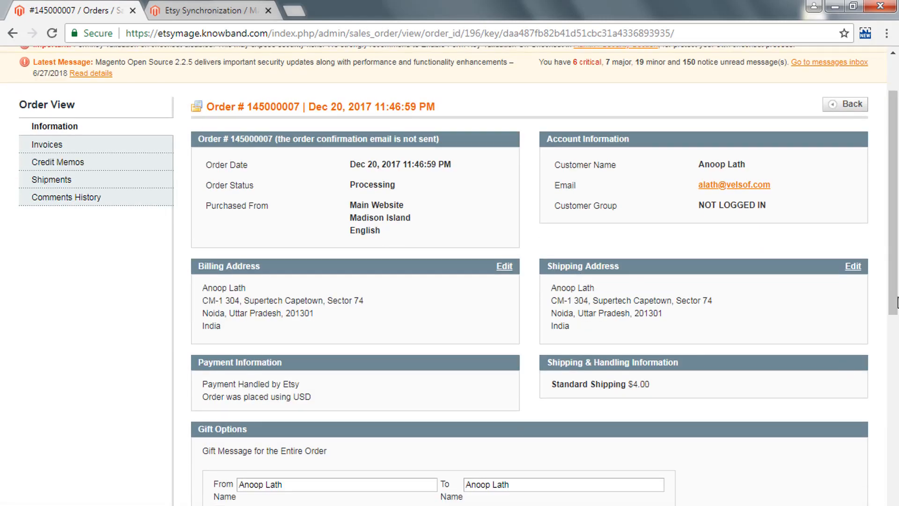
scroll(700, 328, "down", 5)
scroll(485, 302, "down", 5)
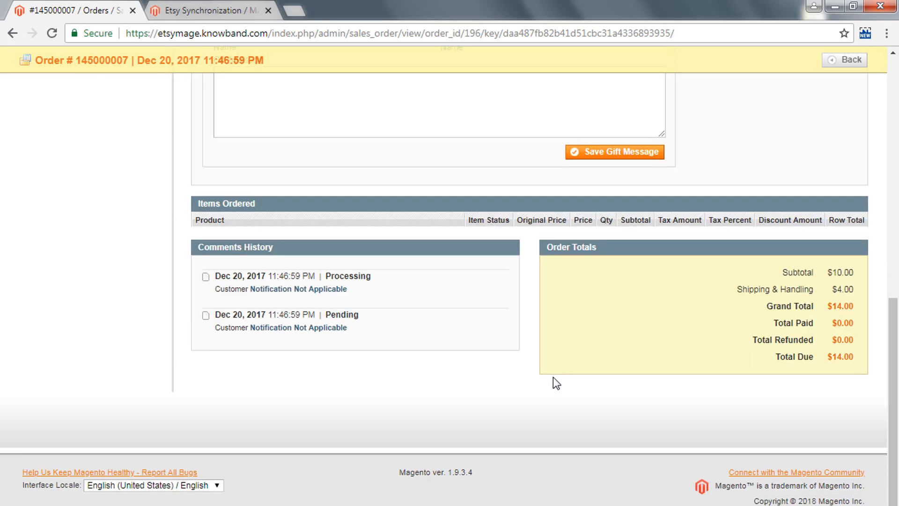
scroll(546, 366, "up", 10)
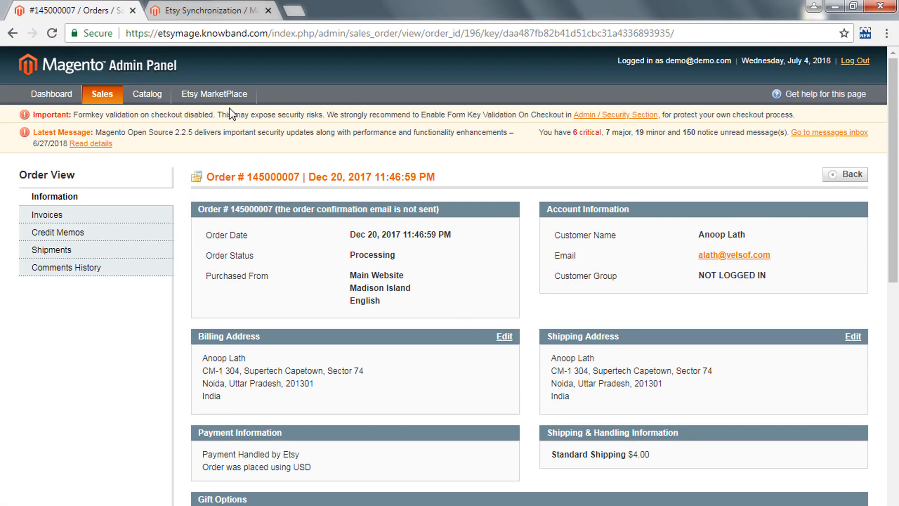
Open the Etsy synchronization page and review the language, products inventory/price and full Magento update synchronization options
mouse_move(225, 92)
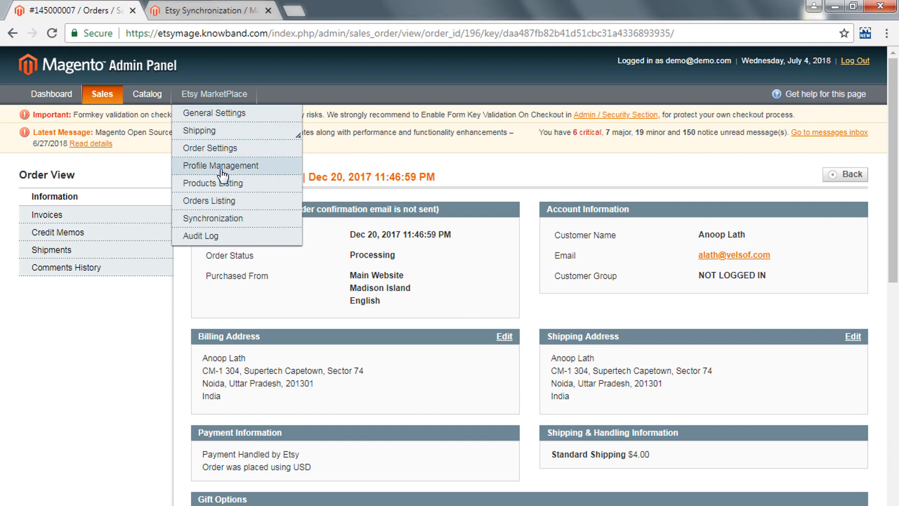
left_click(220, 224)
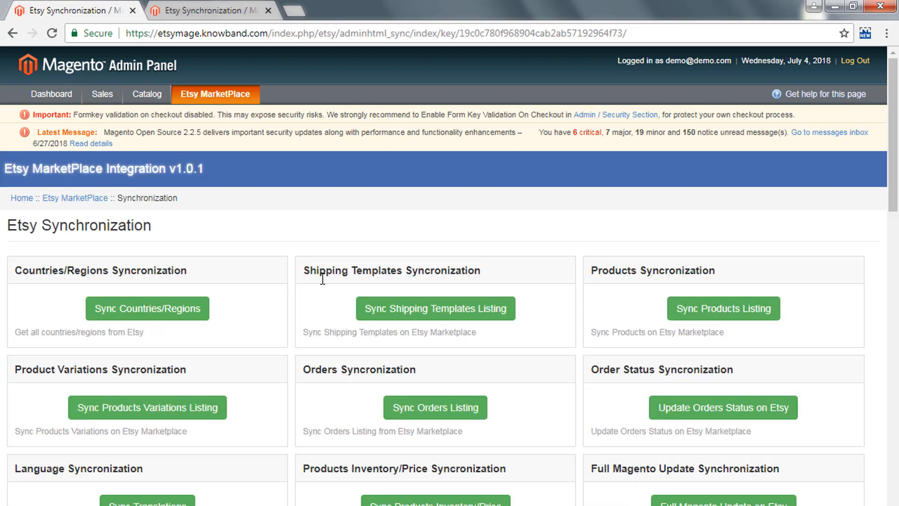
scroll(323, 279, "down", 3)
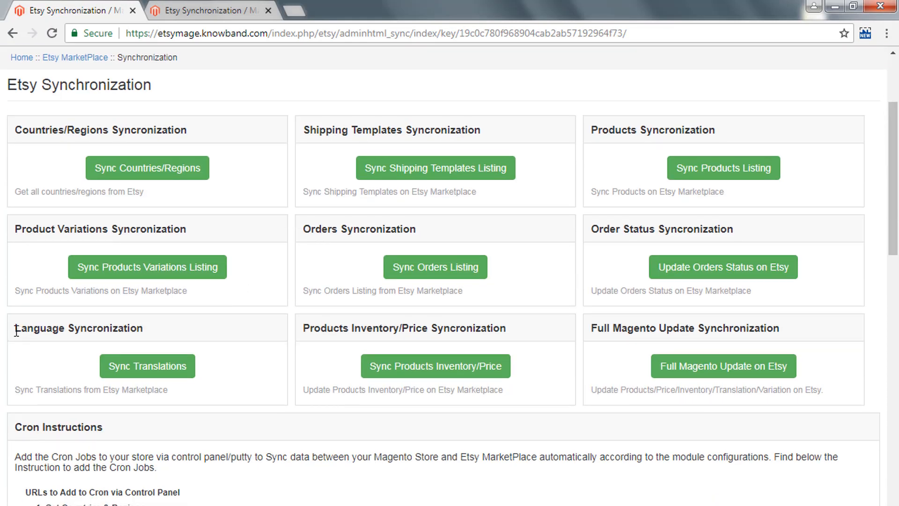
left_click_drag(16, 331, 137, 341)
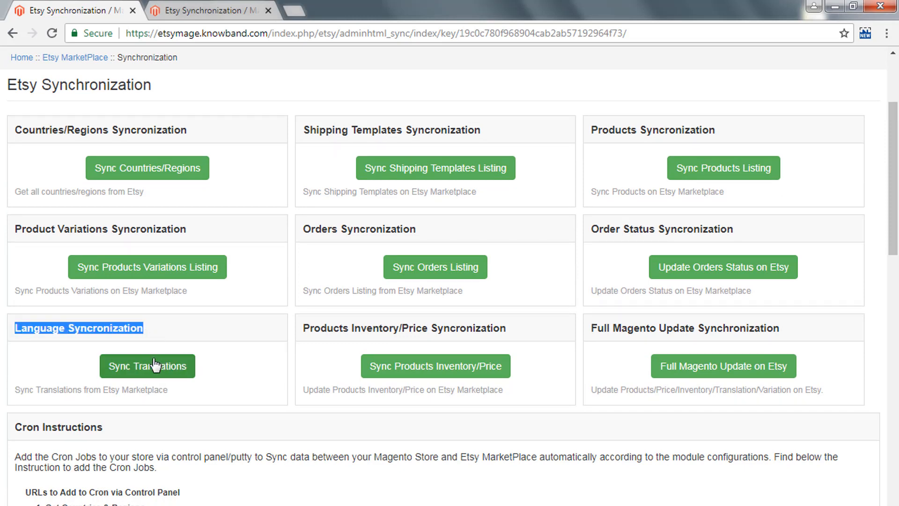
left_click_drag(300, 330, 527, 332)
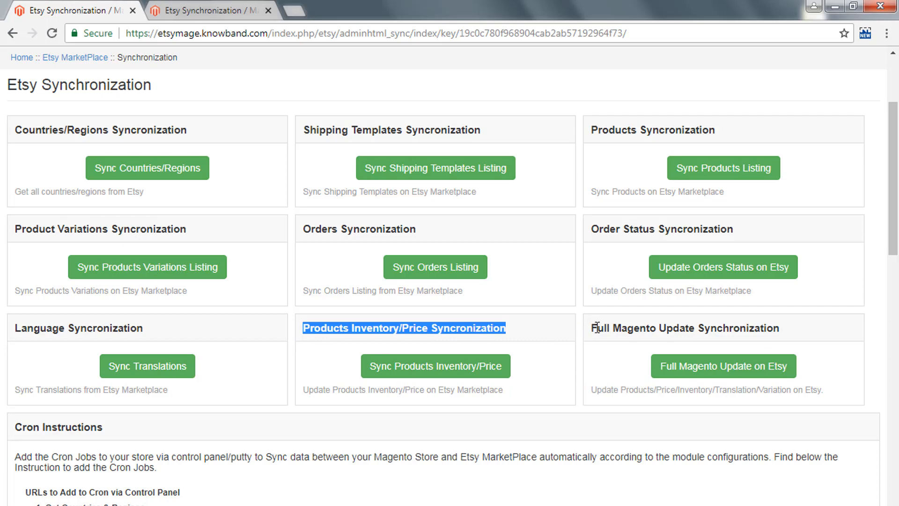
triple_click(755, 328)
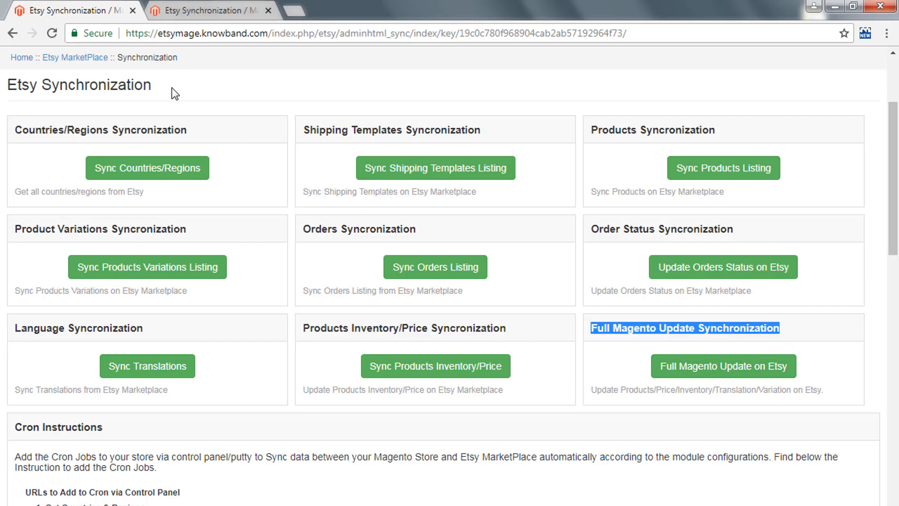
Open the Etsy audit log and look through its logged actions and sync job entries
scroll(175, 91, "up", 3)
mouse_move(172, 88)
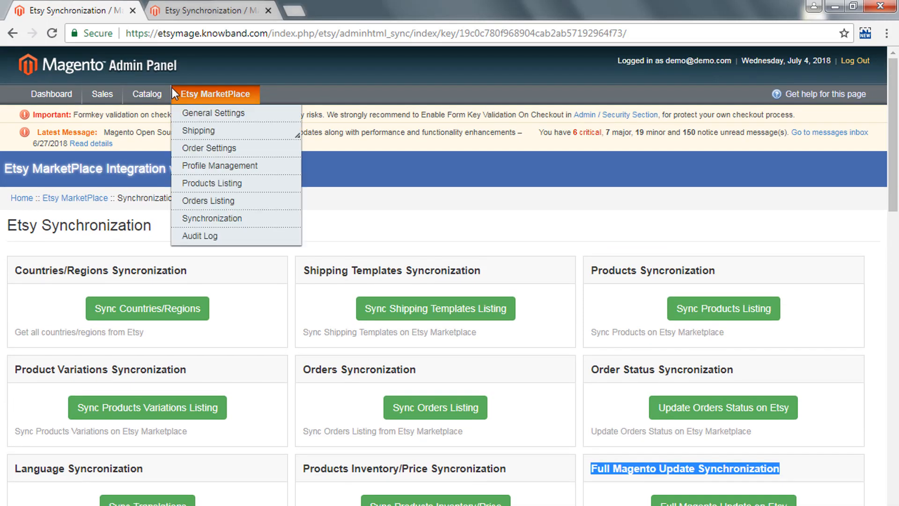
left_click(197, 239)
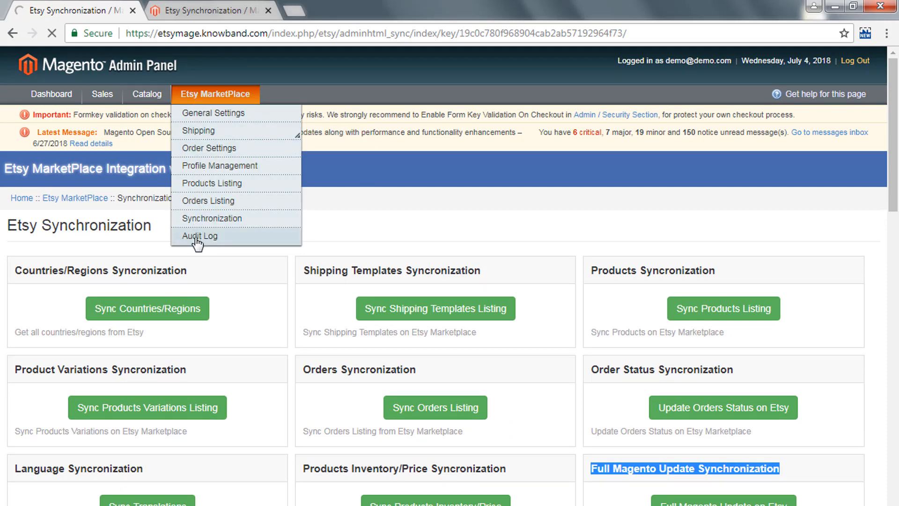
scroll(196, 243, "down", 3)
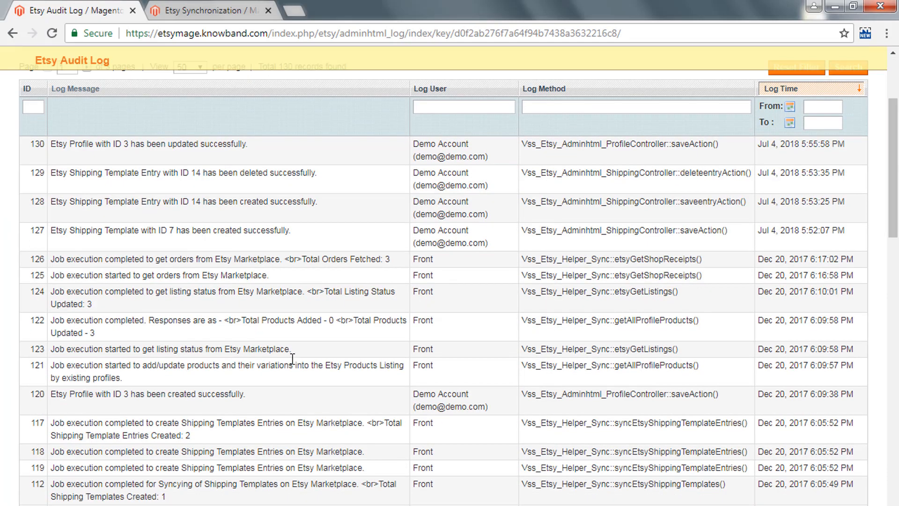
scroll(262, 374, "down", 2)
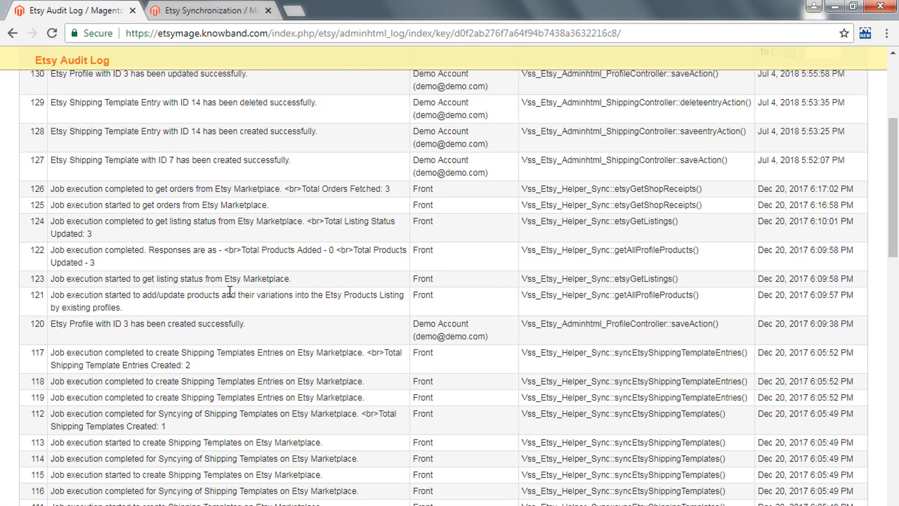